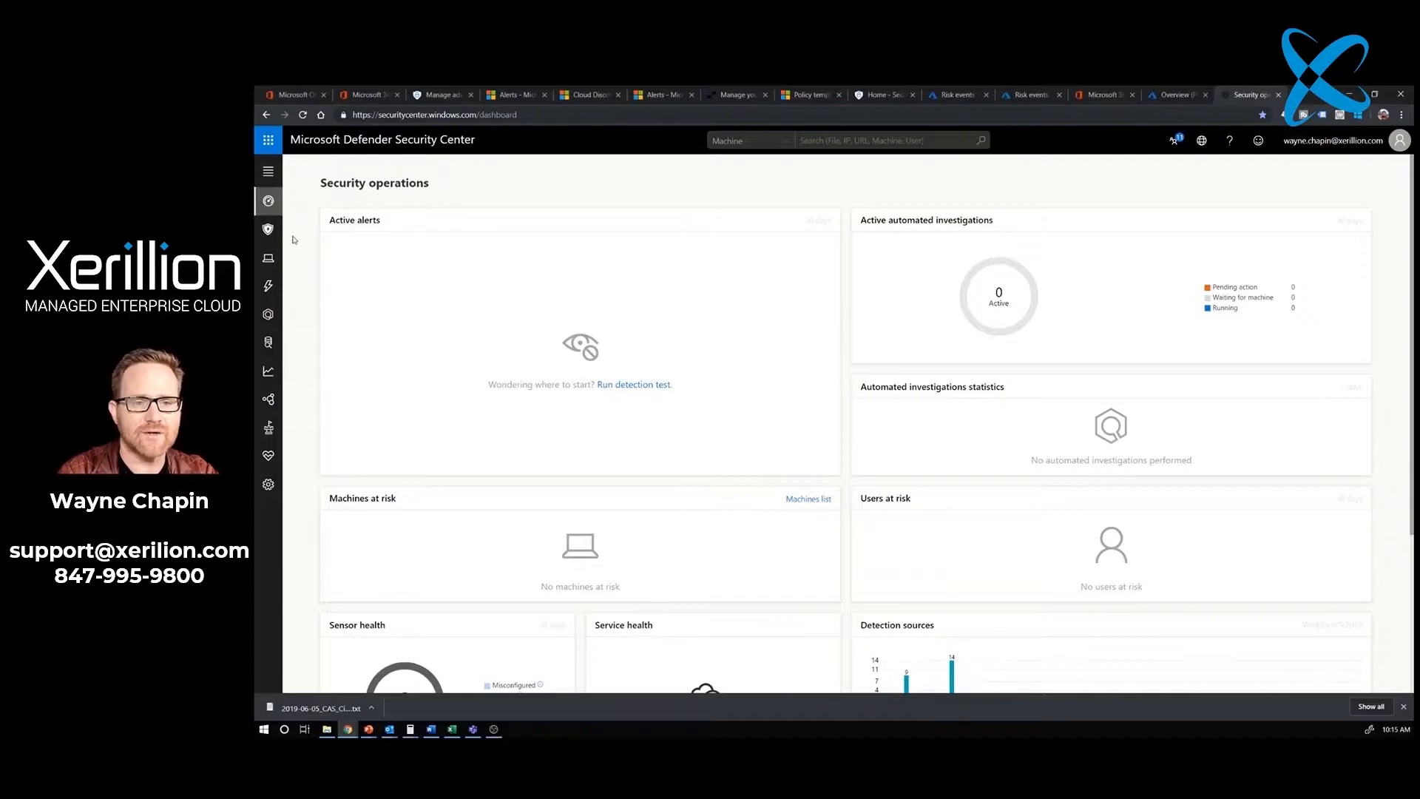
- Open the incidents list and go to the full incident page of incident 40
left_click(273, 236)
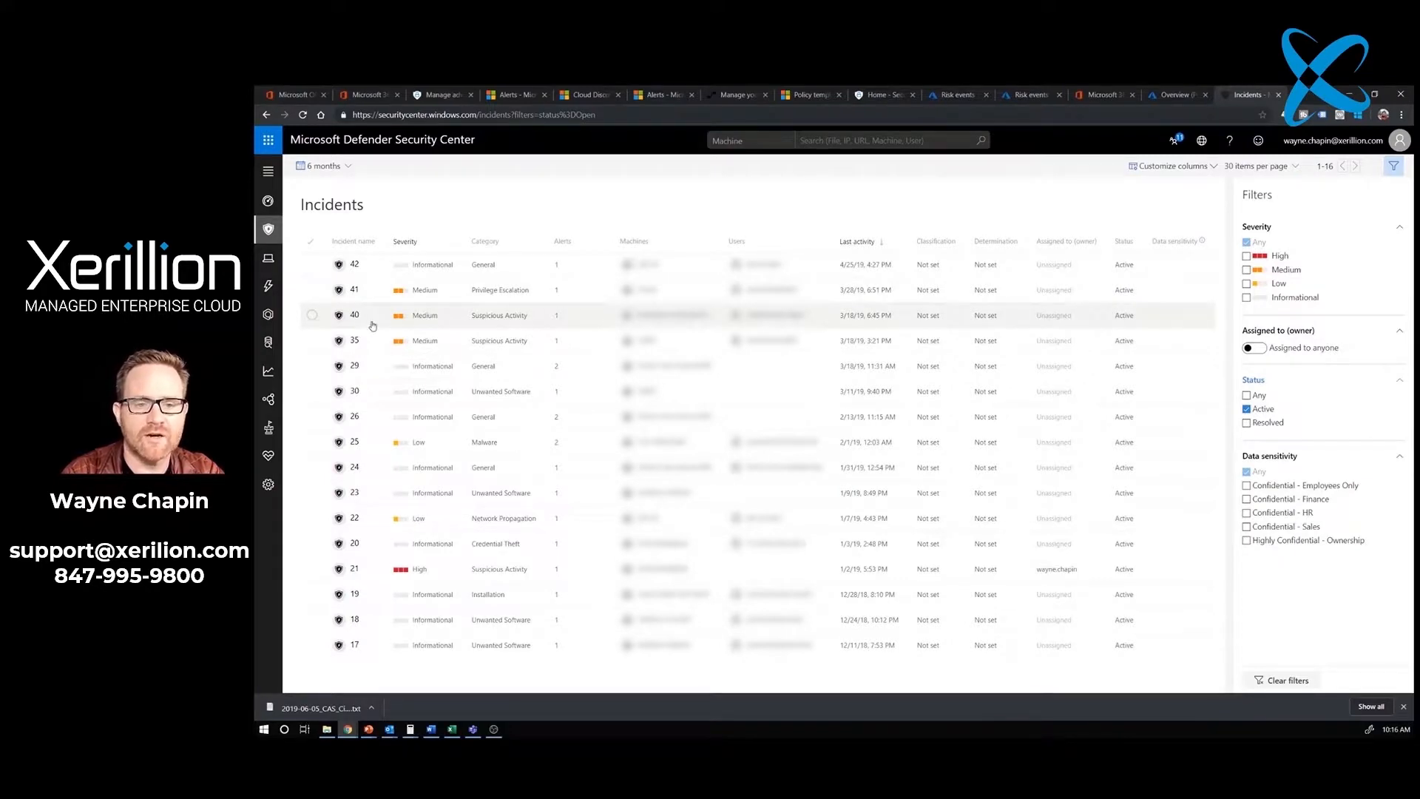
left_click(540, 318)
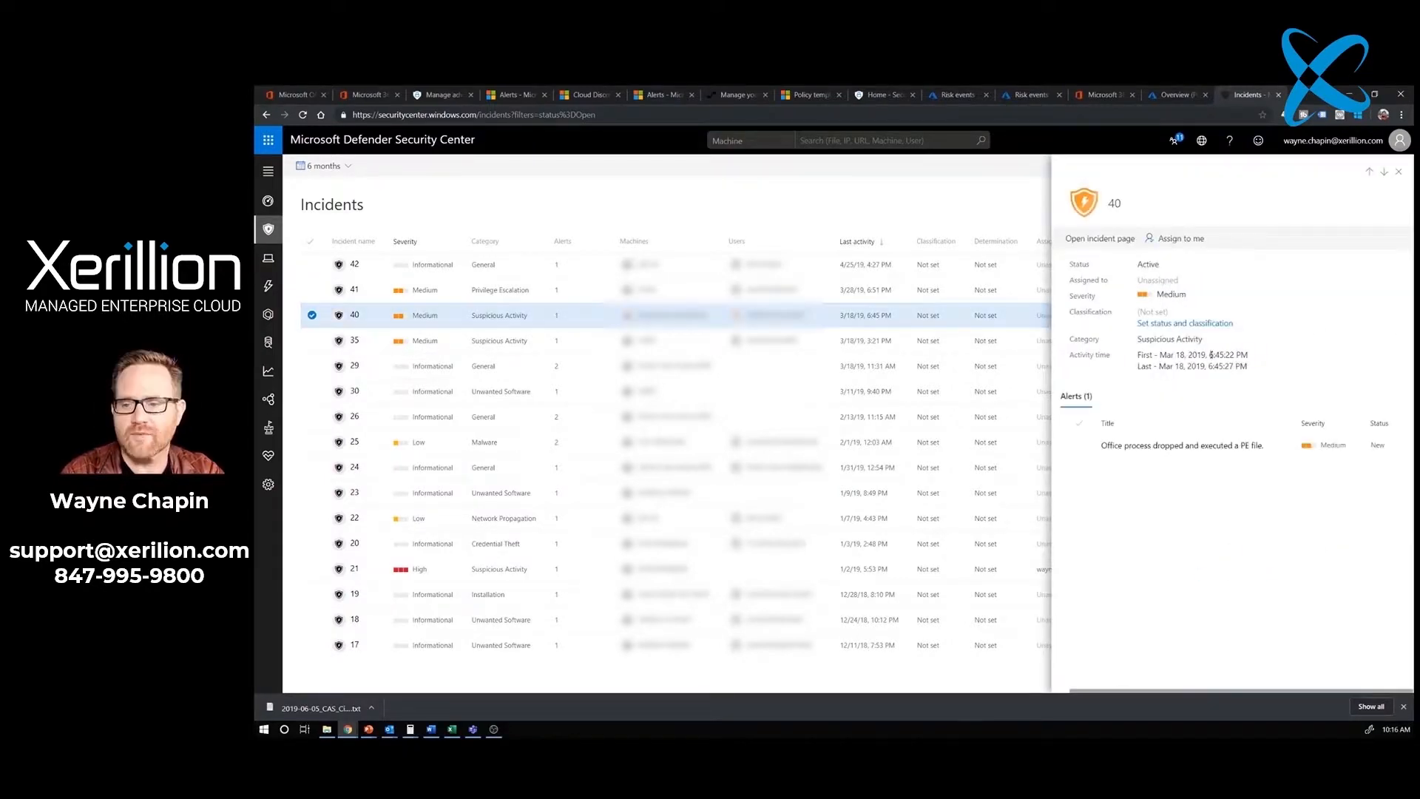
left_click(1118, 241)
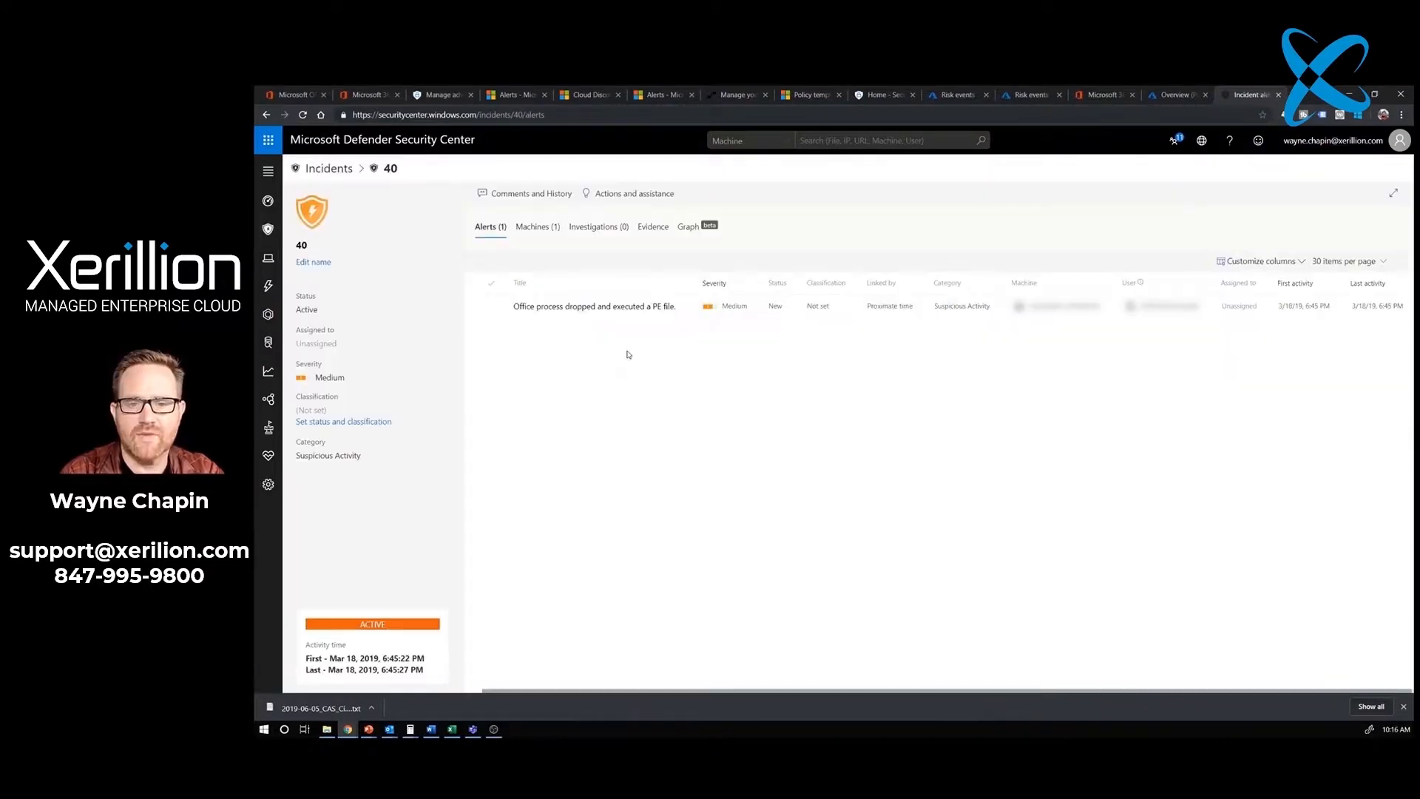
- Open the alert "Office process dropped and executed a PE file" and examine its alert process tree
left_click(637, 307)
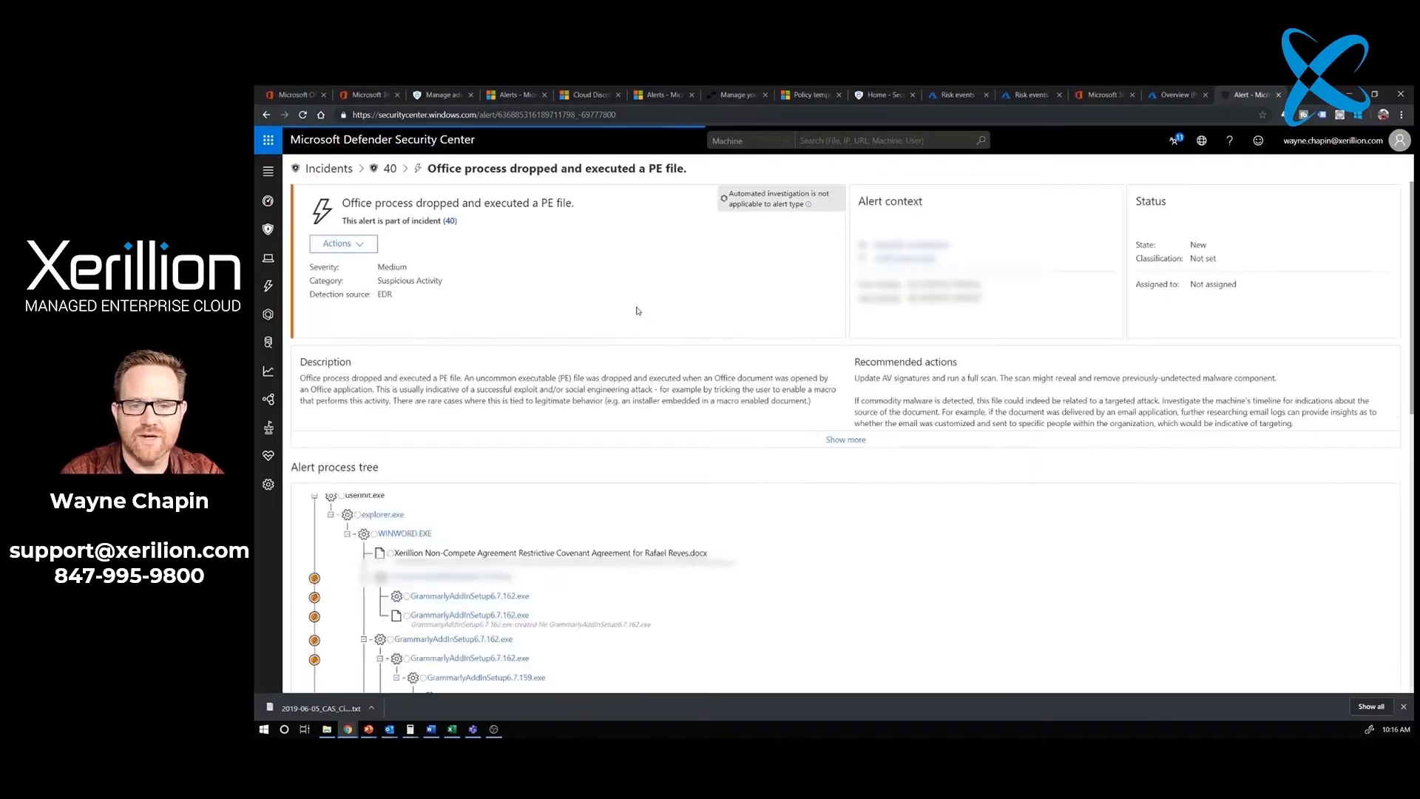
scroll(627, 518, "down", 2)
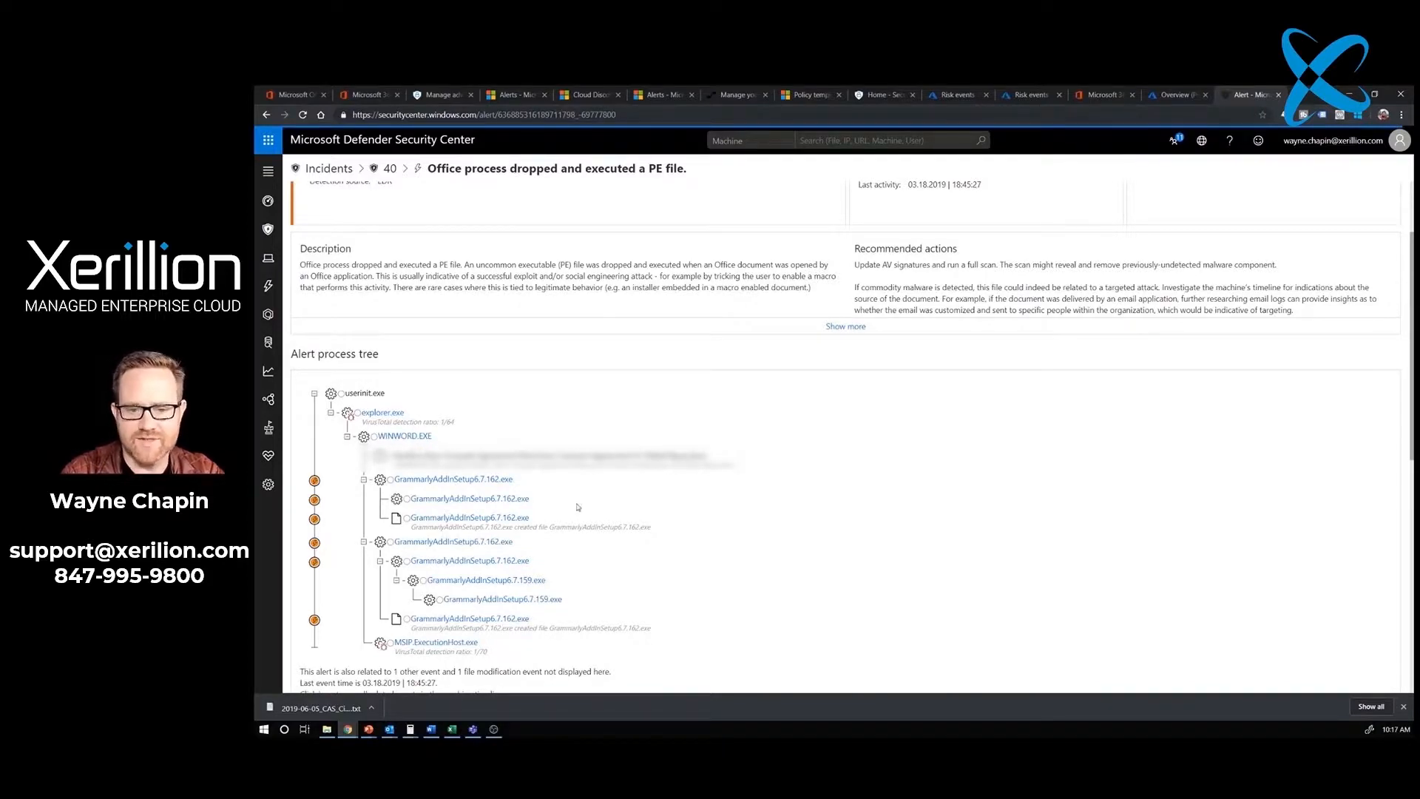
scroll(615, 506, "down", 2)
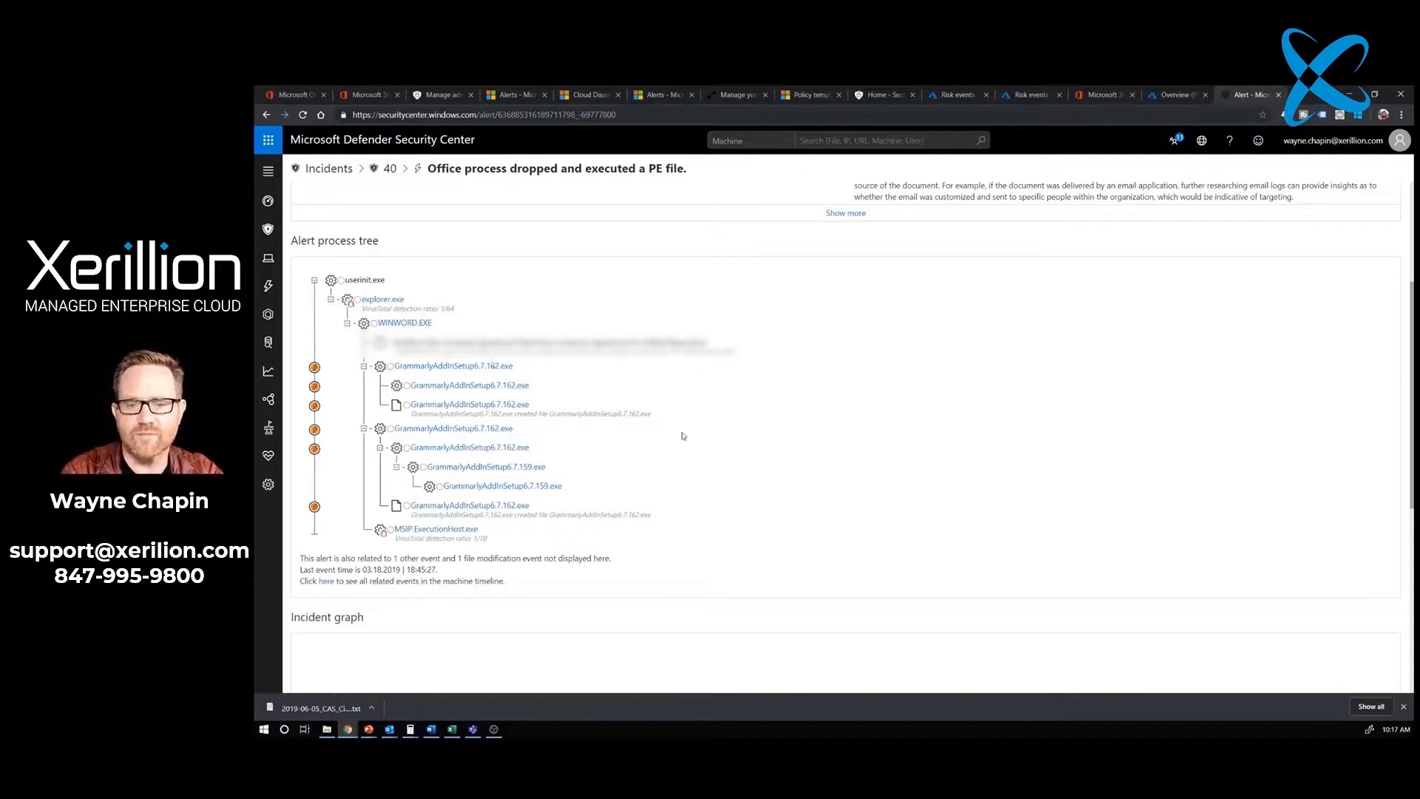
- Start a suppression rule for the alert with GrammarlyAddInSetup6.7.162.exe as the triggering IOC, and discard it
scroll(685, 444, "up", 3)
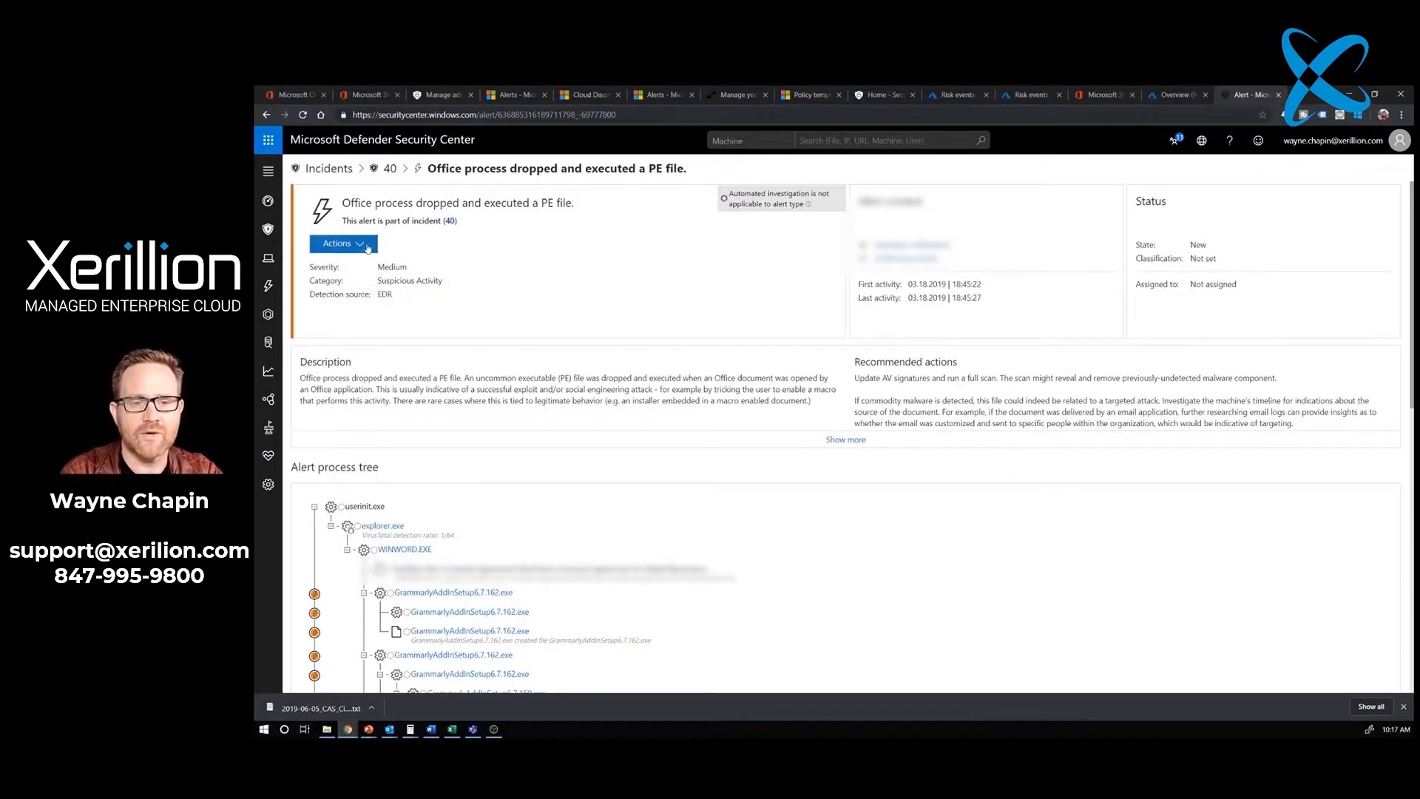
left_click(368, 246)
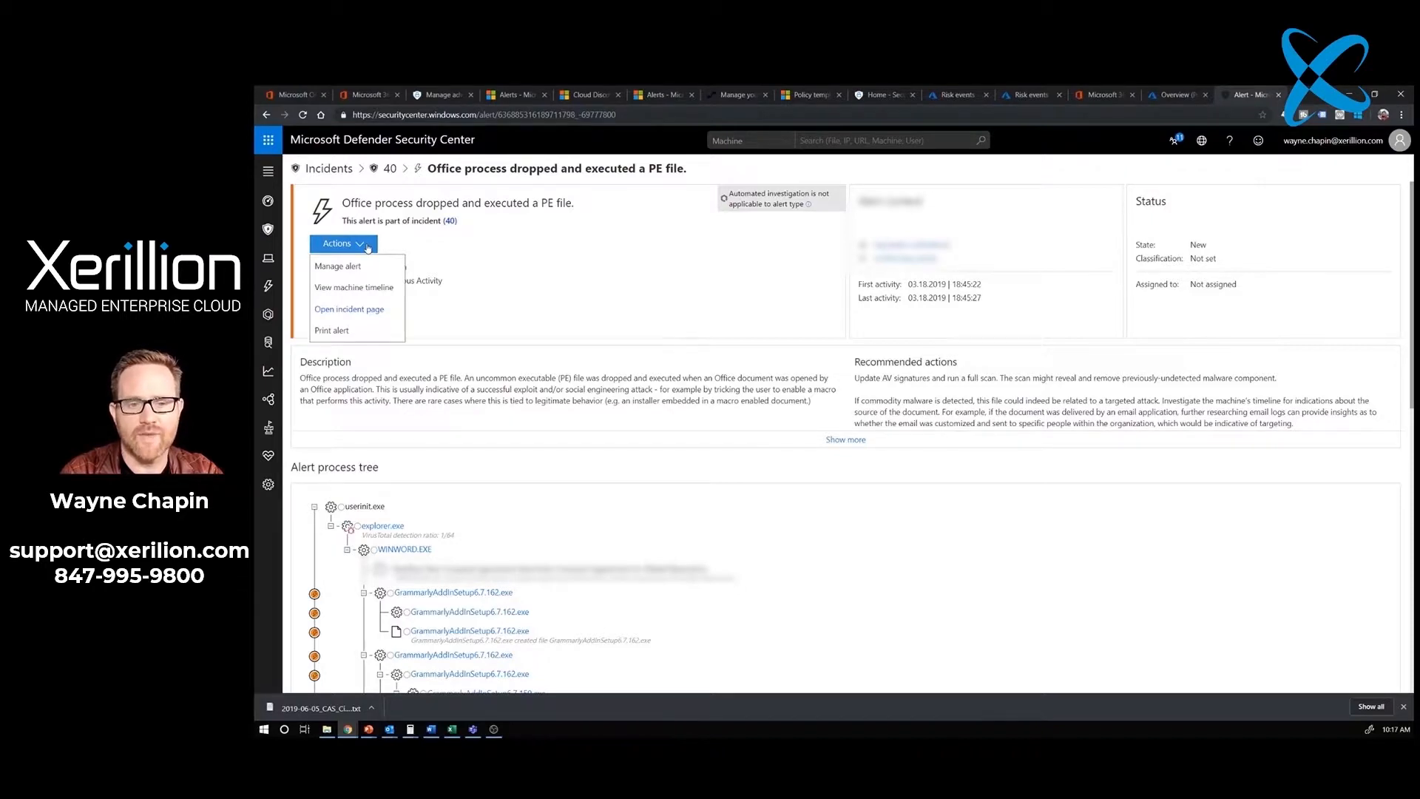
left_click(338, 267)
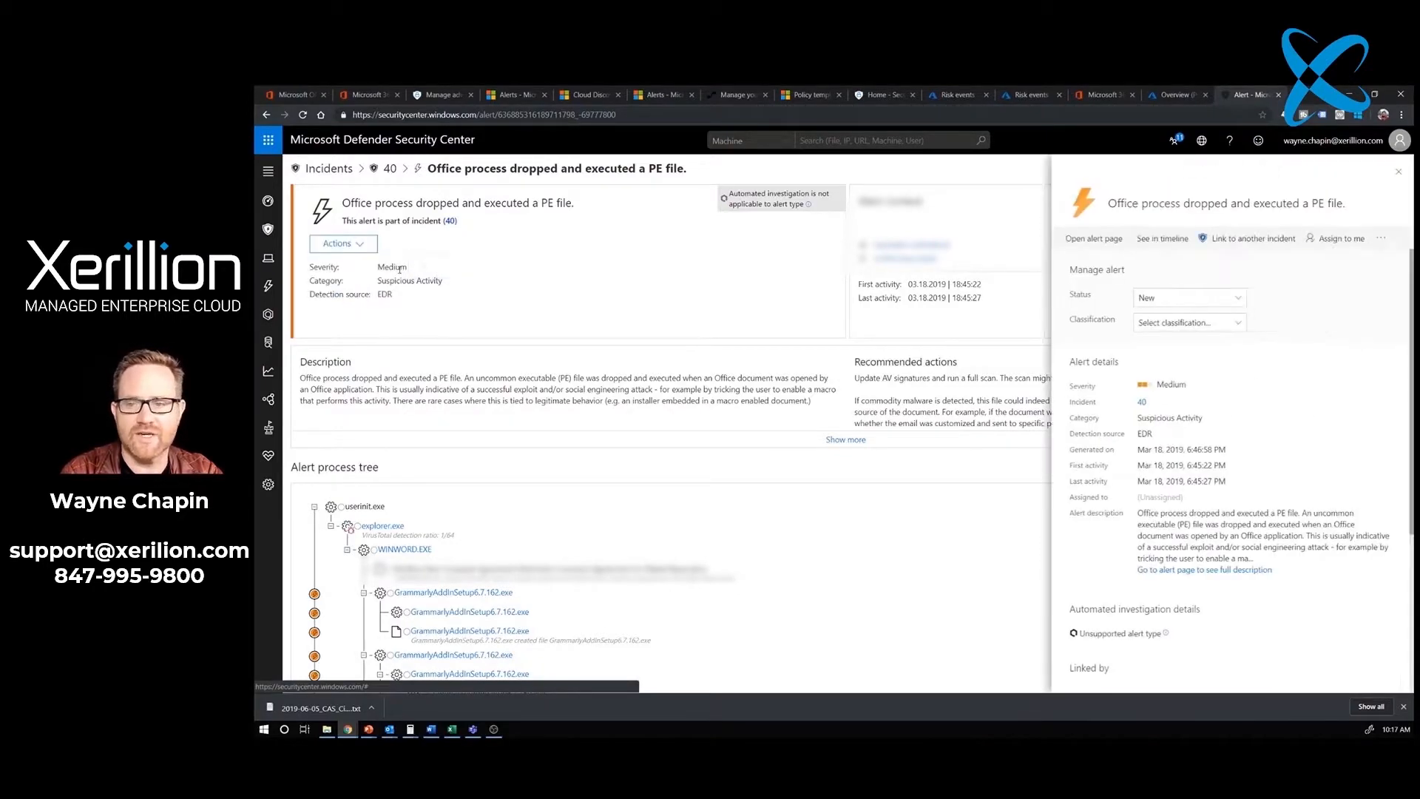
left_click(1381, 238)
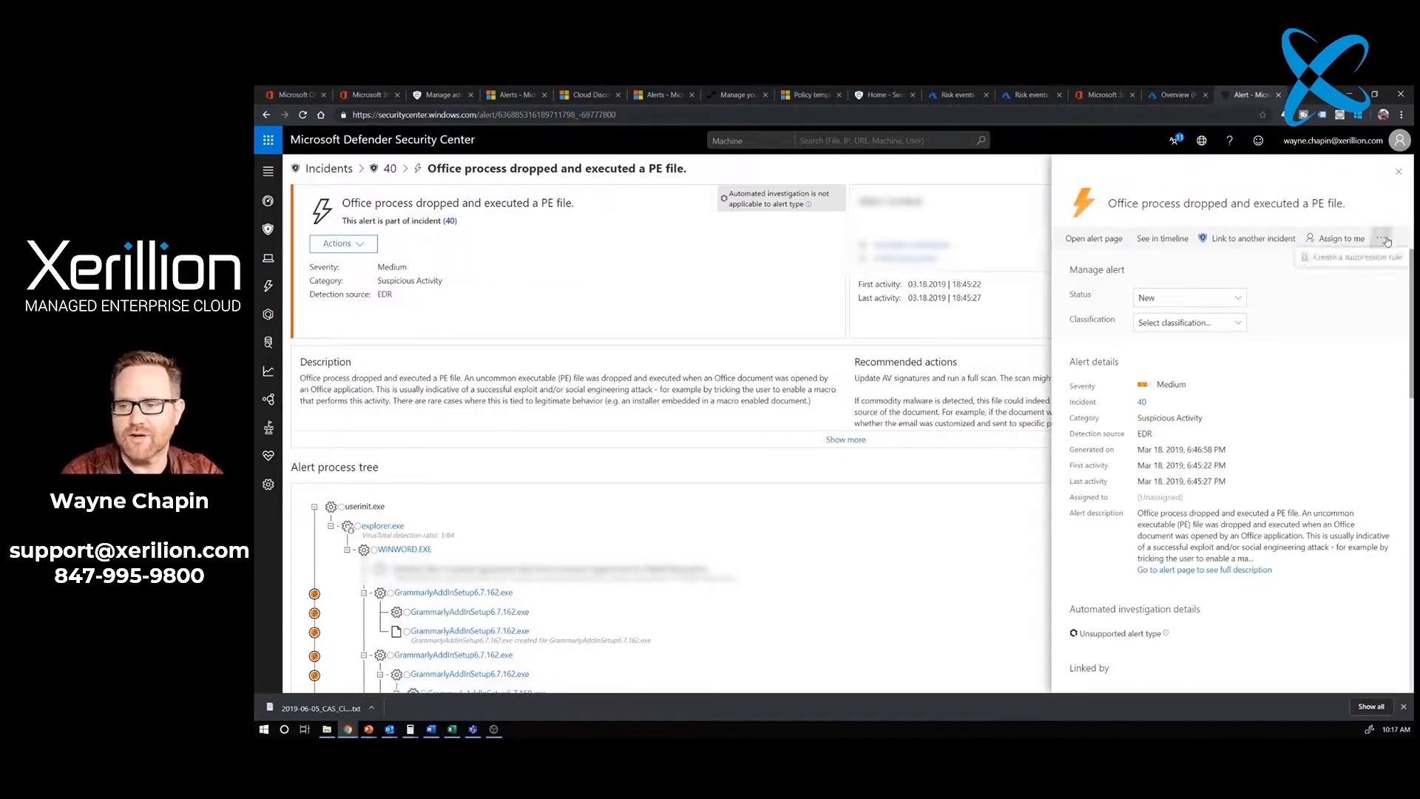
left_click(1380, 259)
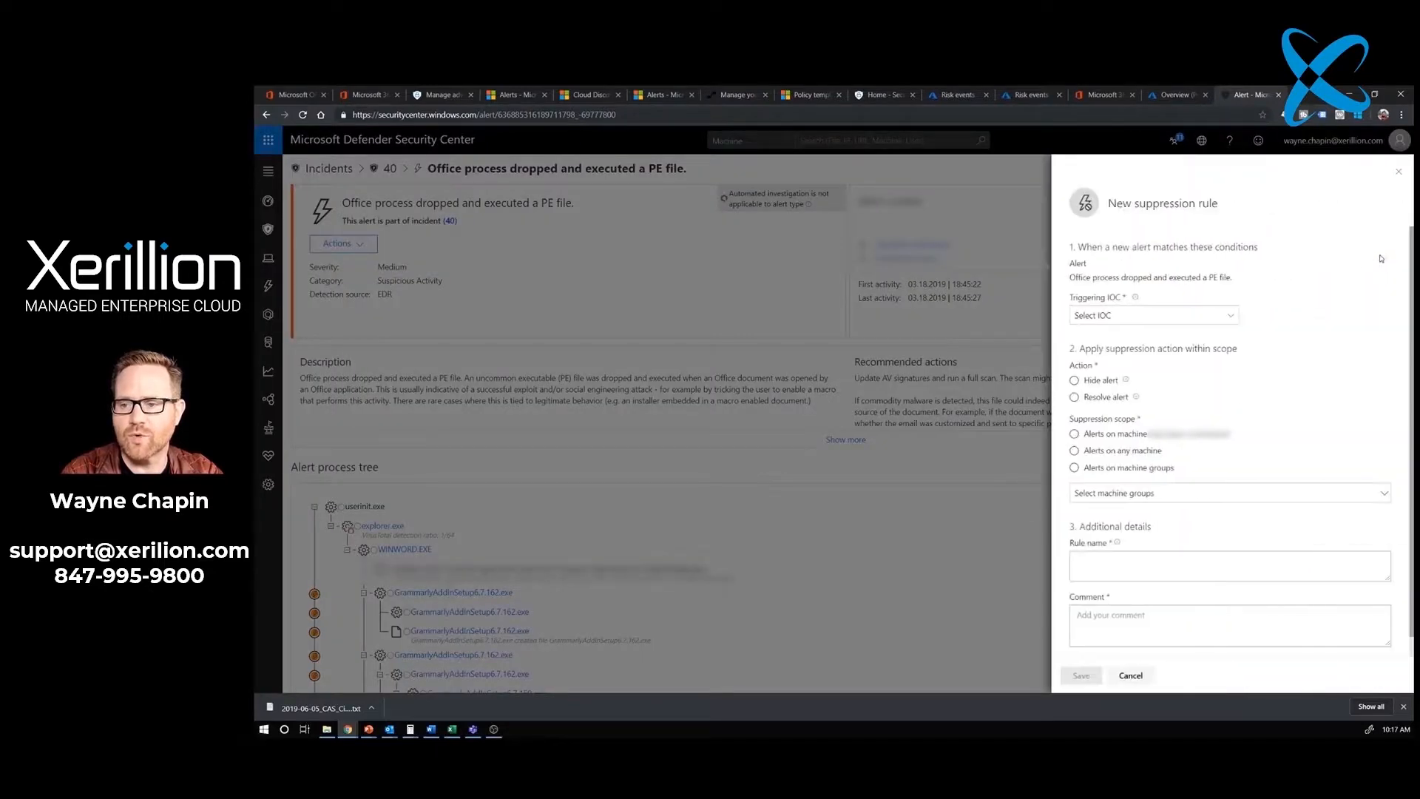
left_click(1148, 318)
left_click(1158, 334)
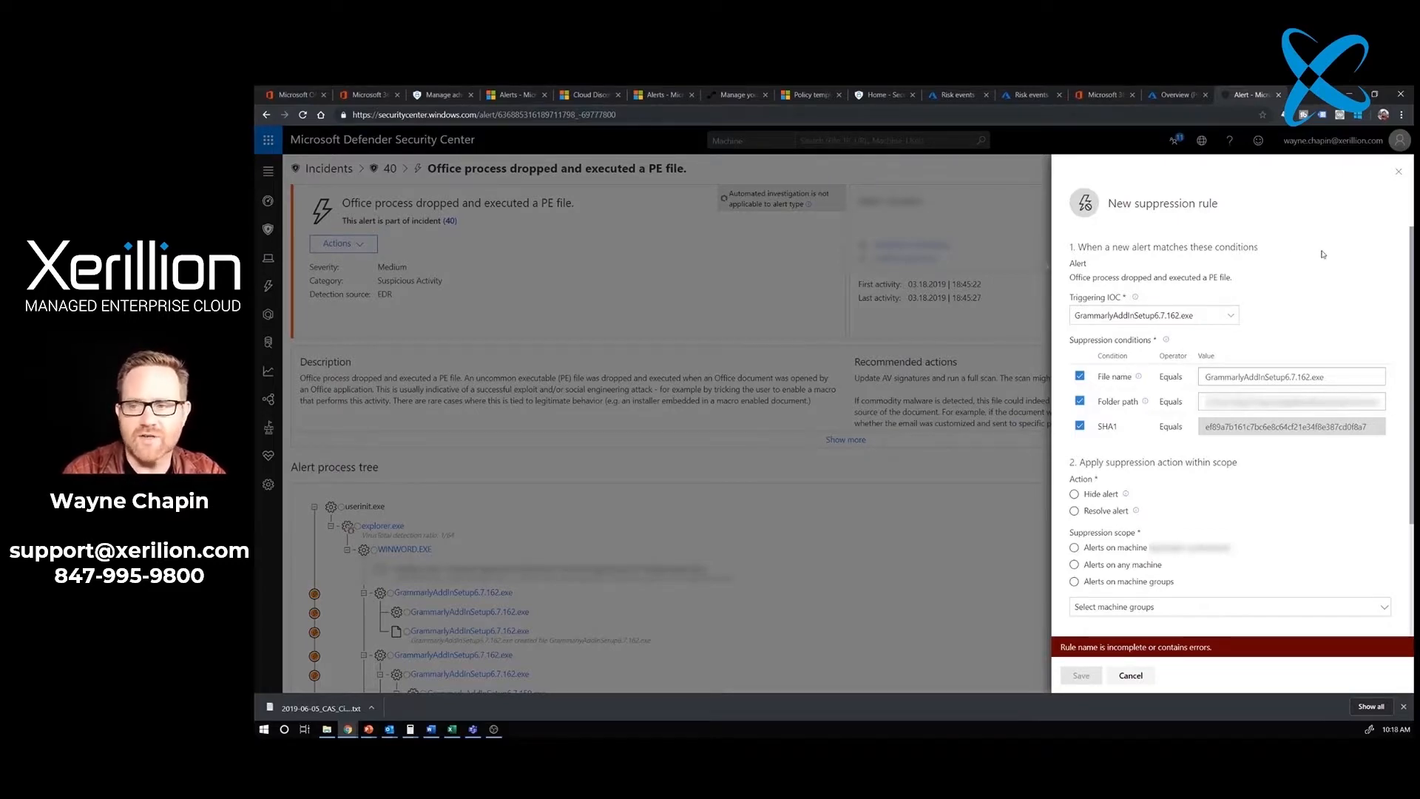
left_click(1398, 175)
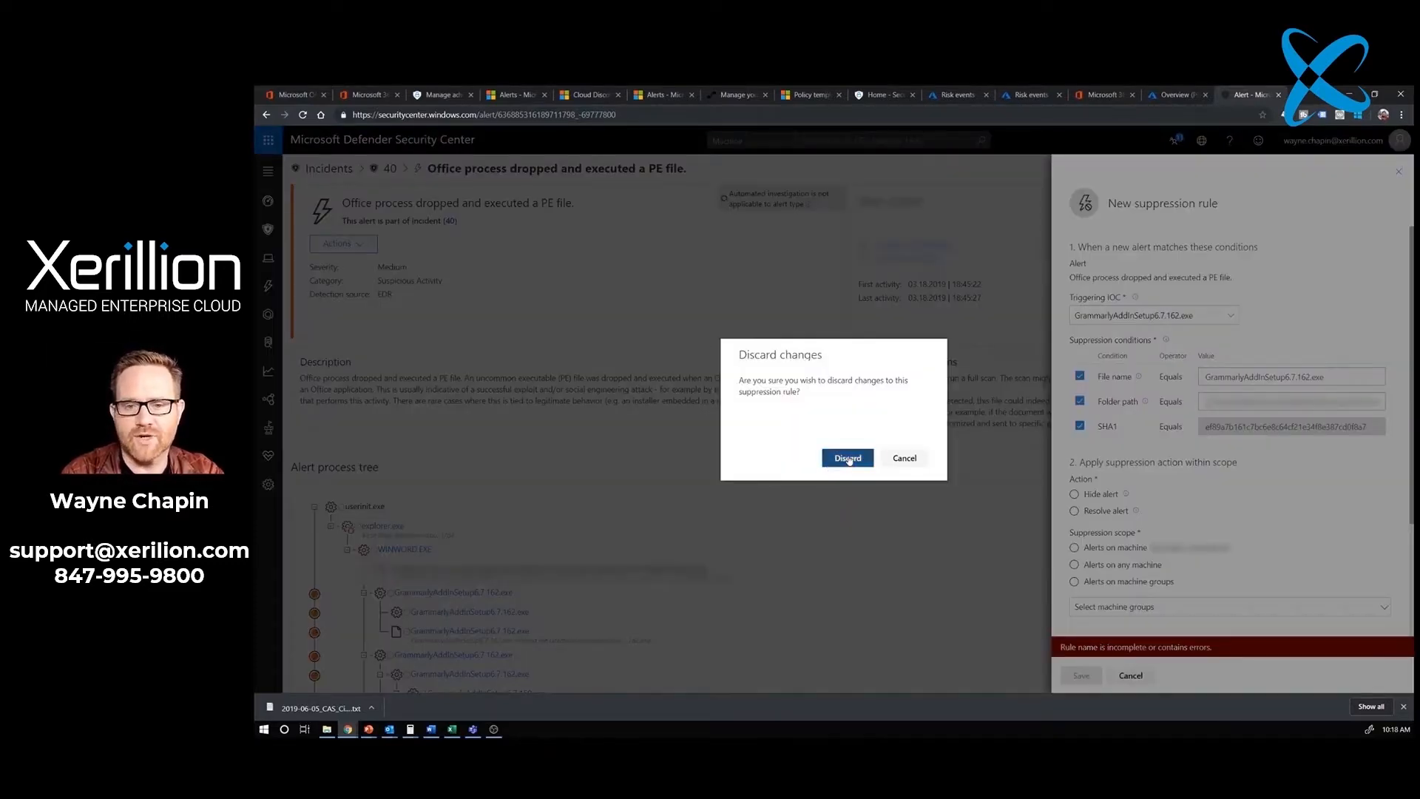
left_click(842, 459)
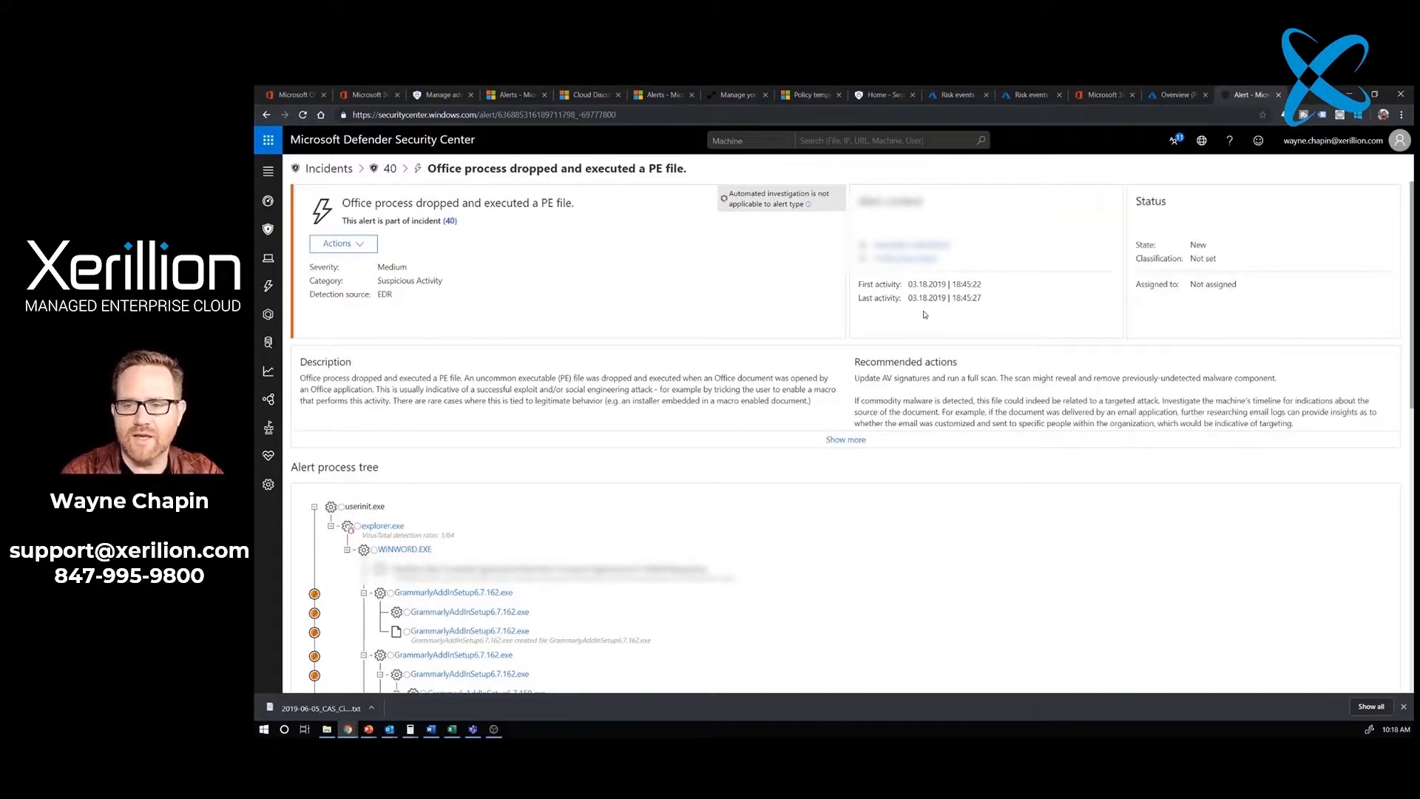
left_click(1399, 171)
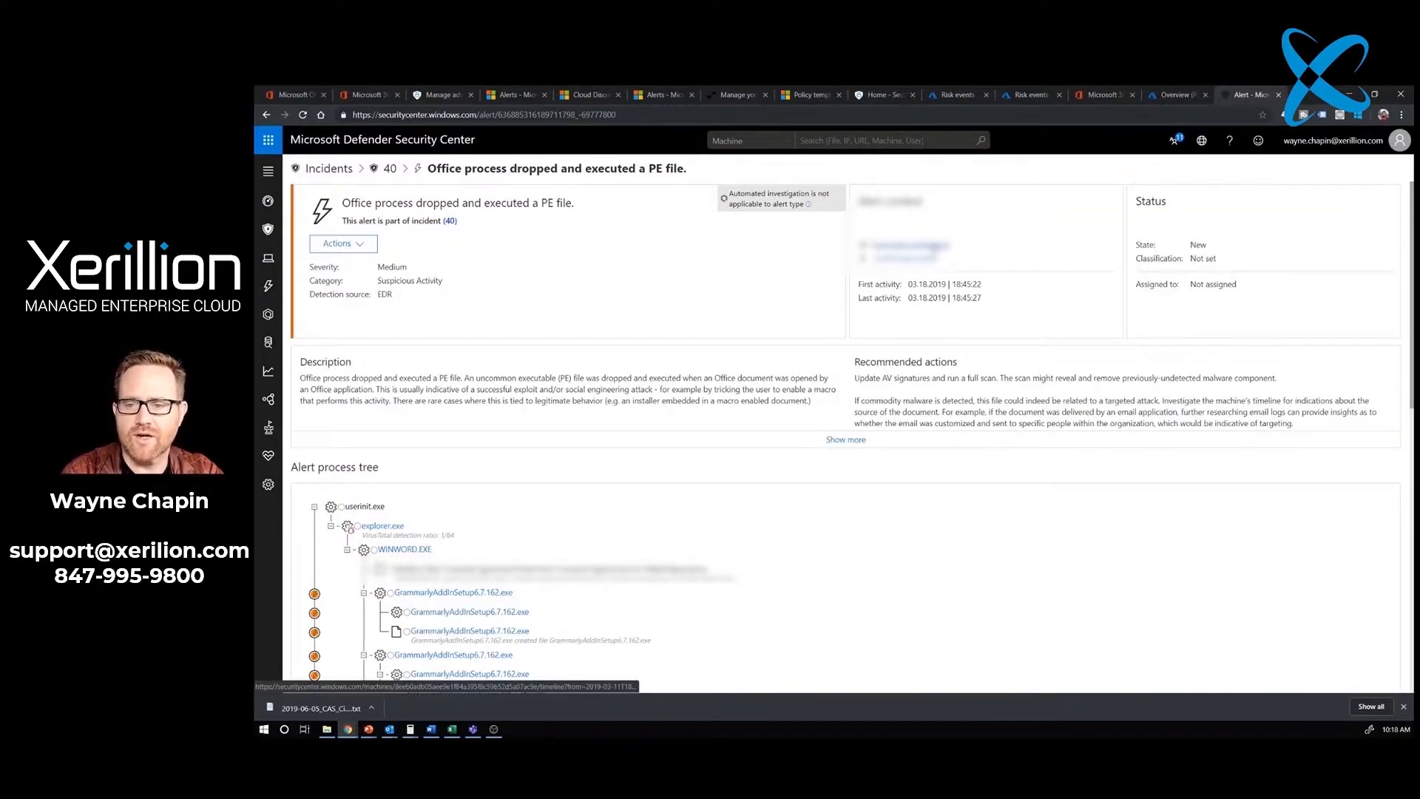
- Open the page of the machine linked in the alert context and view the options for isolating it from the network
left_click(933, 246)
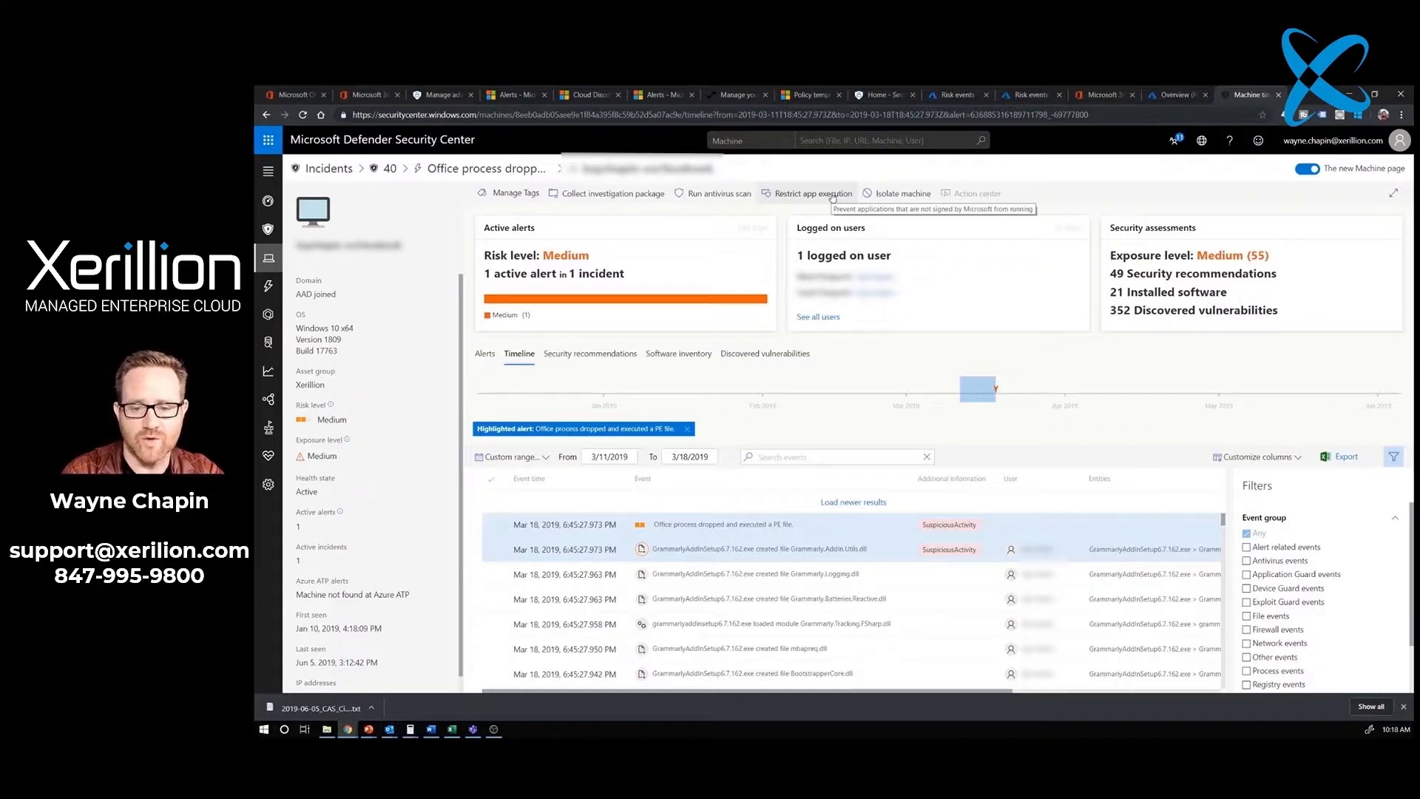
left_click(902, 194)
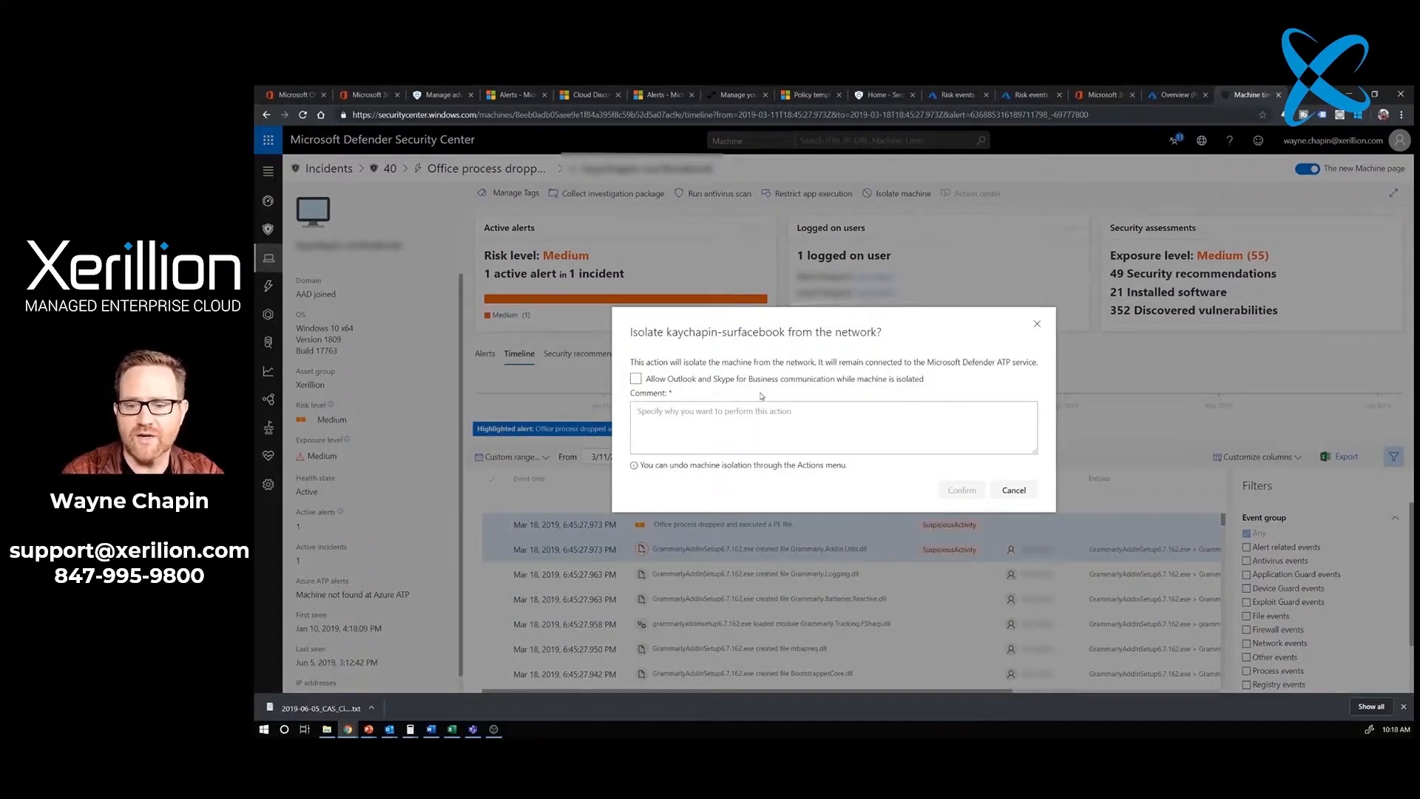
key("Escape")
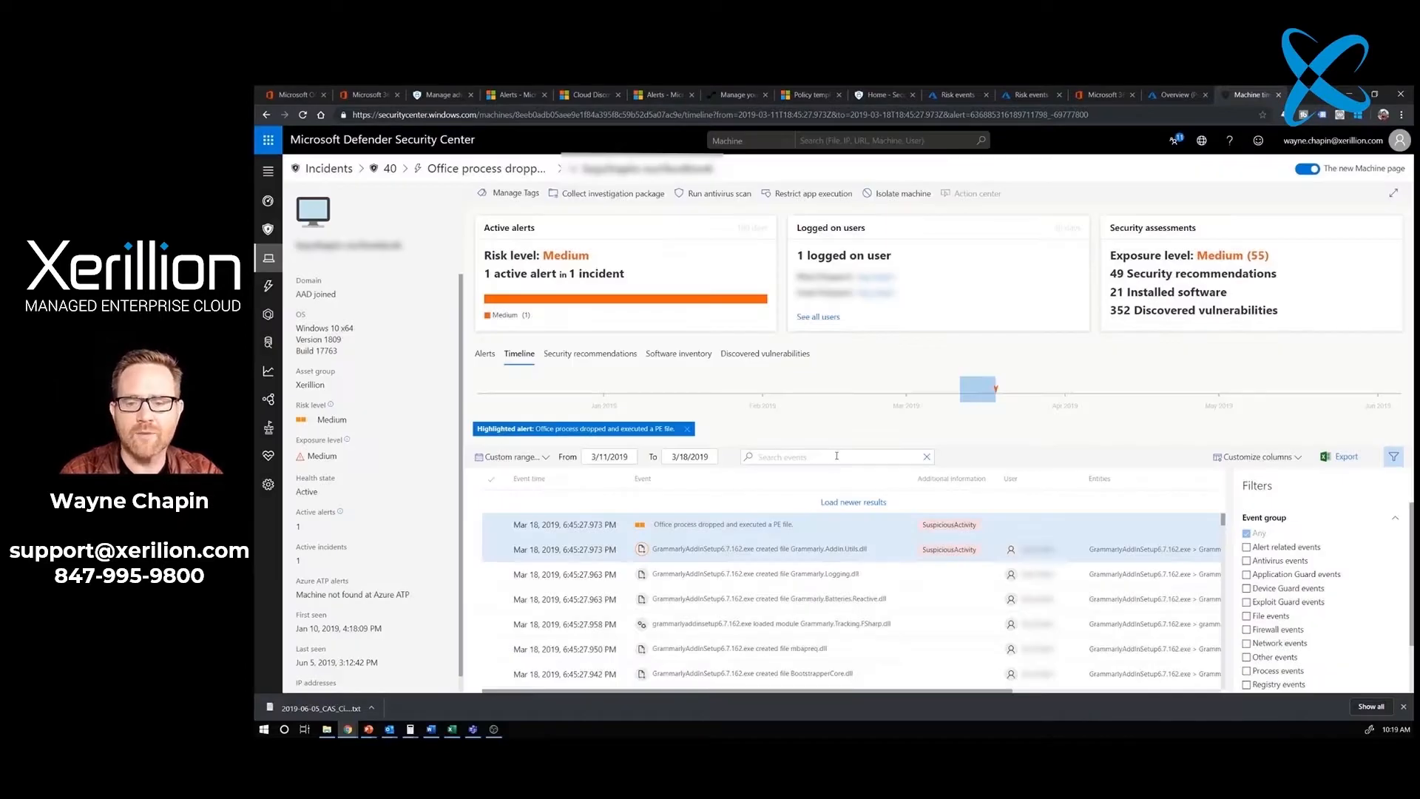
- Review the machine's timeline events around the highlighted alert and return to the alert page
scroll(796, 562, "down", 3)
scroll(796, 566, "up", 2)
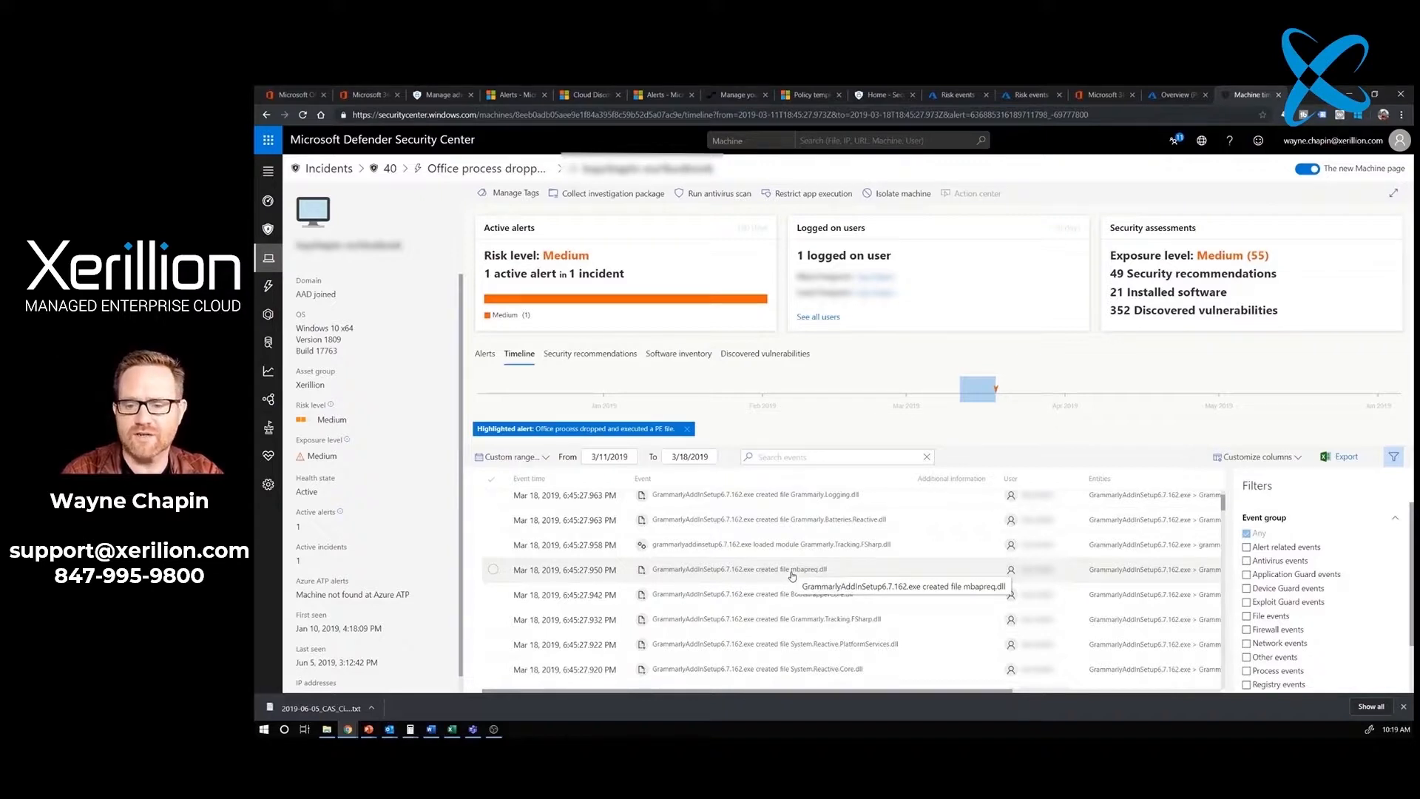
scroll(792, 576, "down", 3)
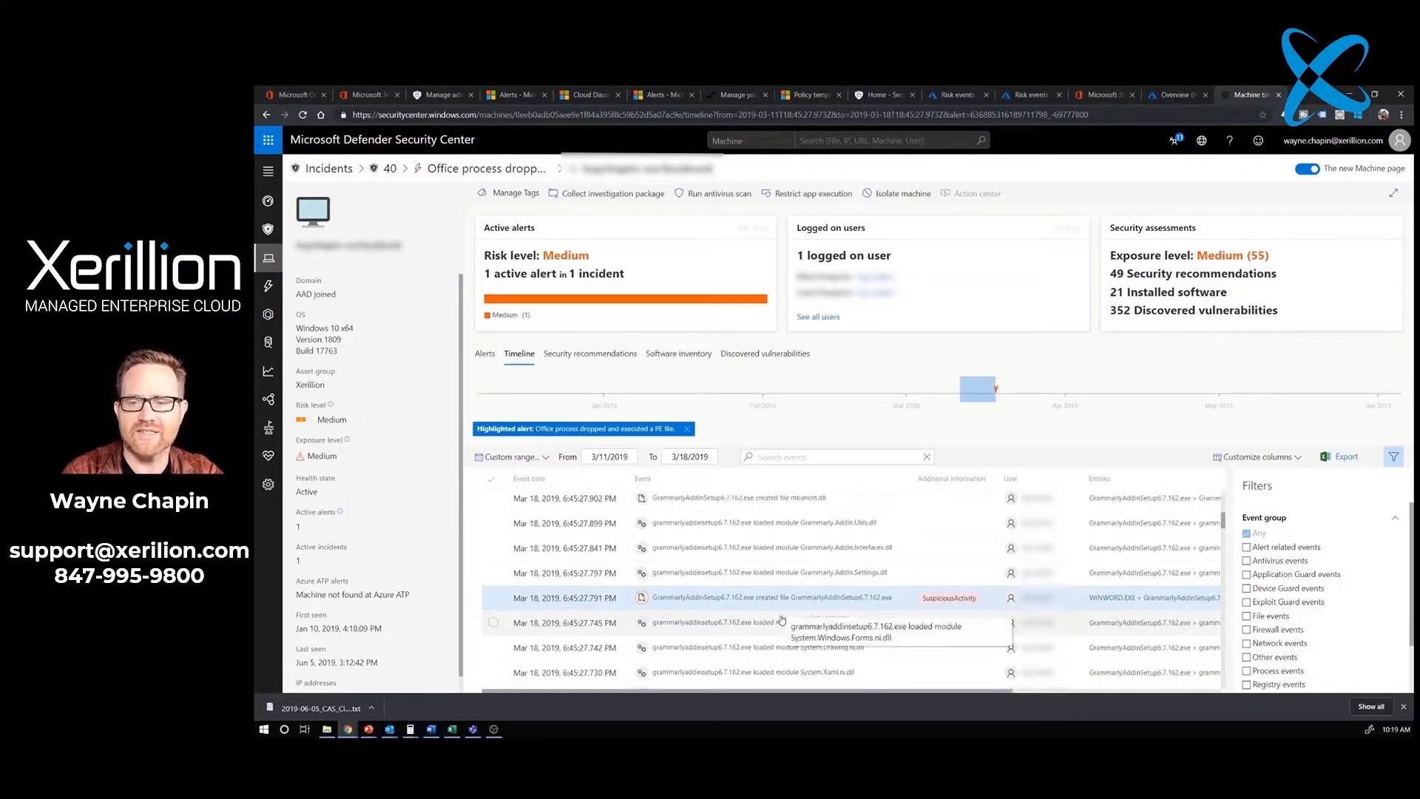
scroll(784, 617, "up", 2)
scroll(783, 618, "up", 4)
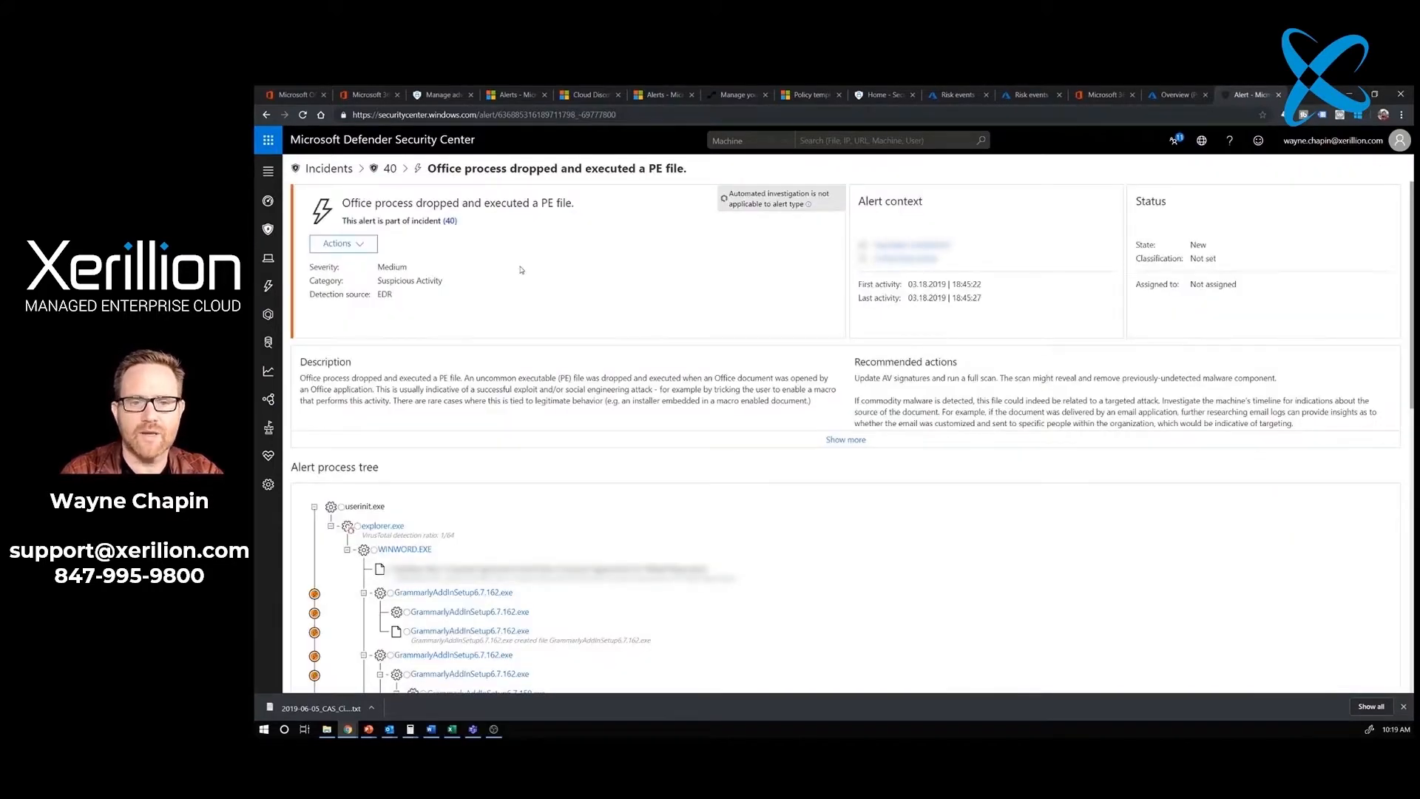
- Open the management details of the alert and show its additional actions
left_click(344, 243)
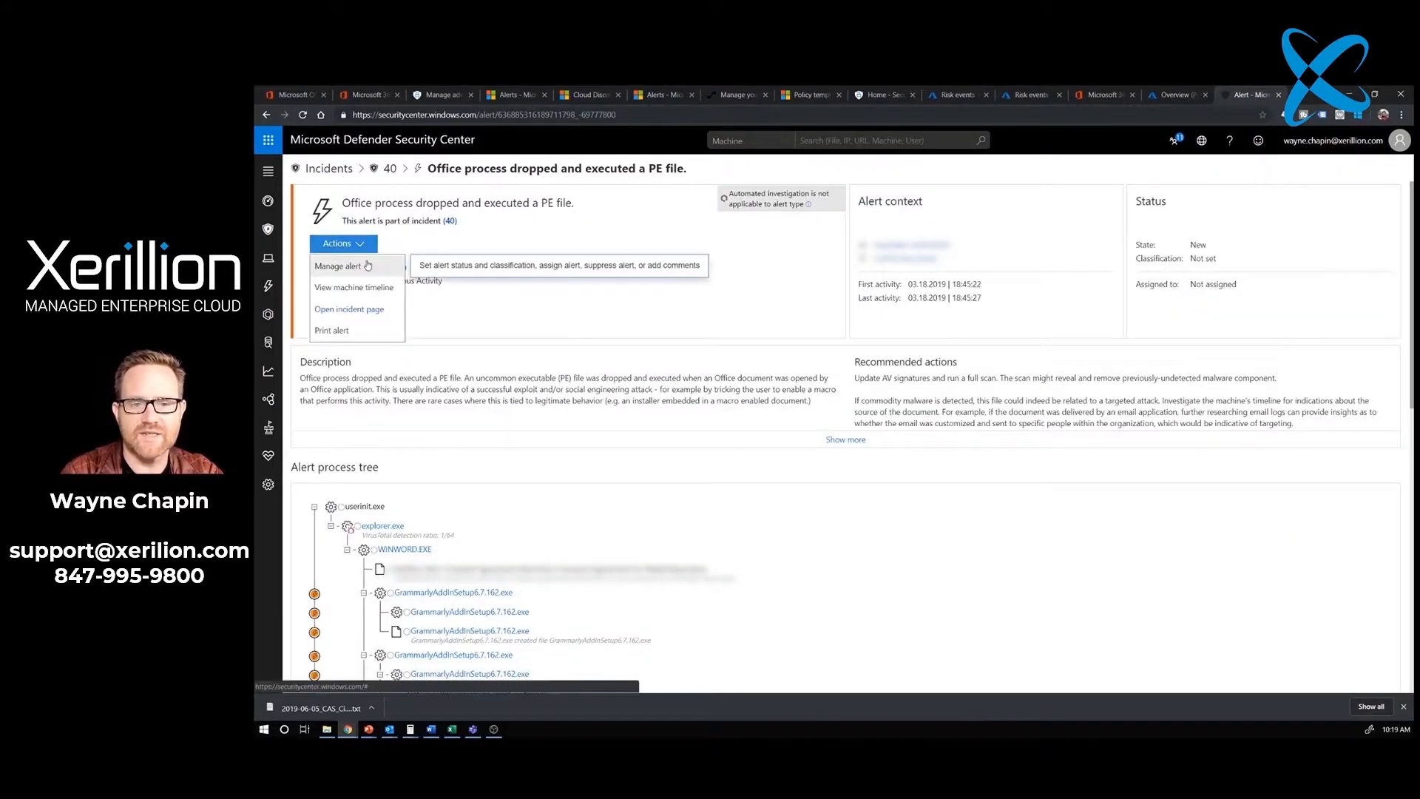
left_click(368, 266)
left_click(1377, 244)
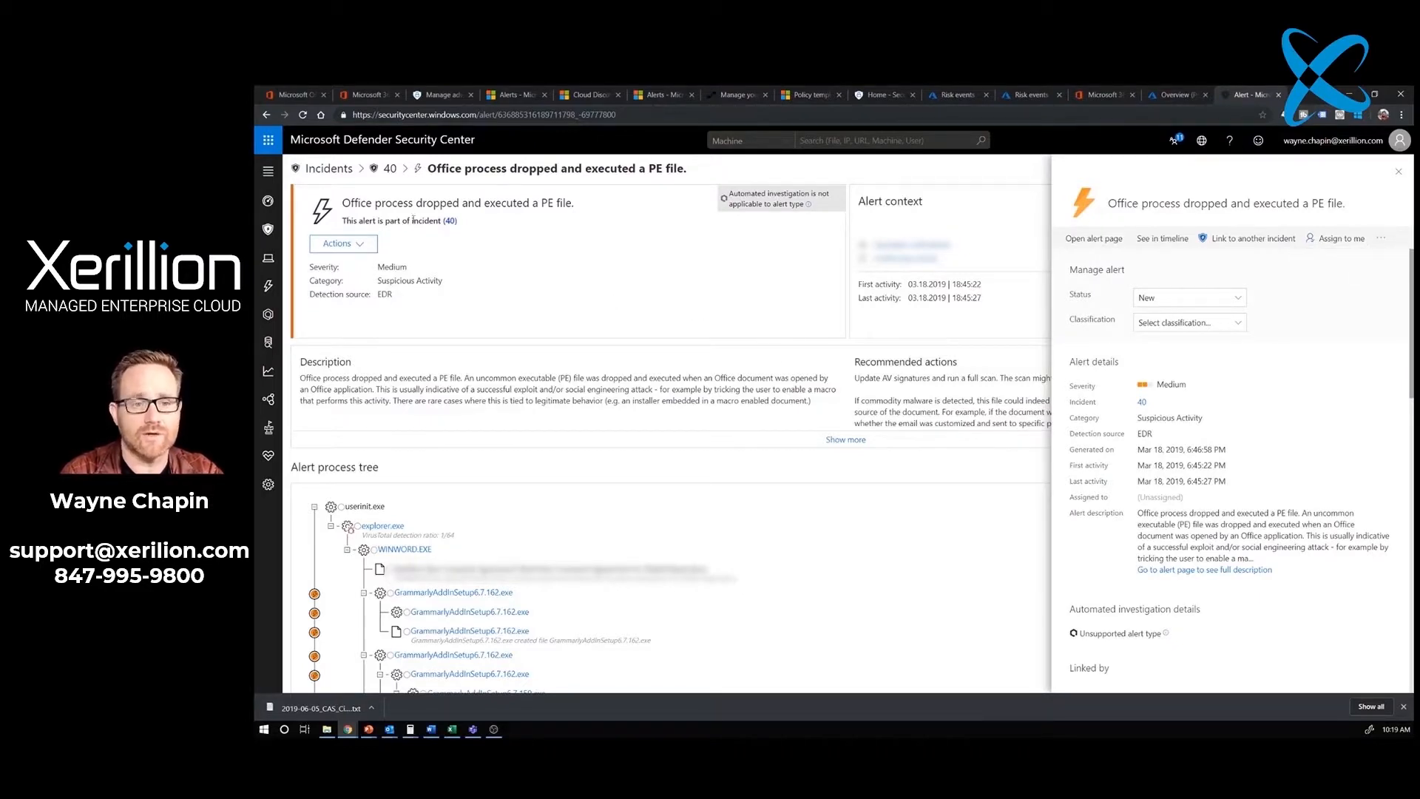
- Return to the incidents list and open the full page of incident 20, categorized as Credential Theft
left_click(390, 168)
left_click(344, 172)
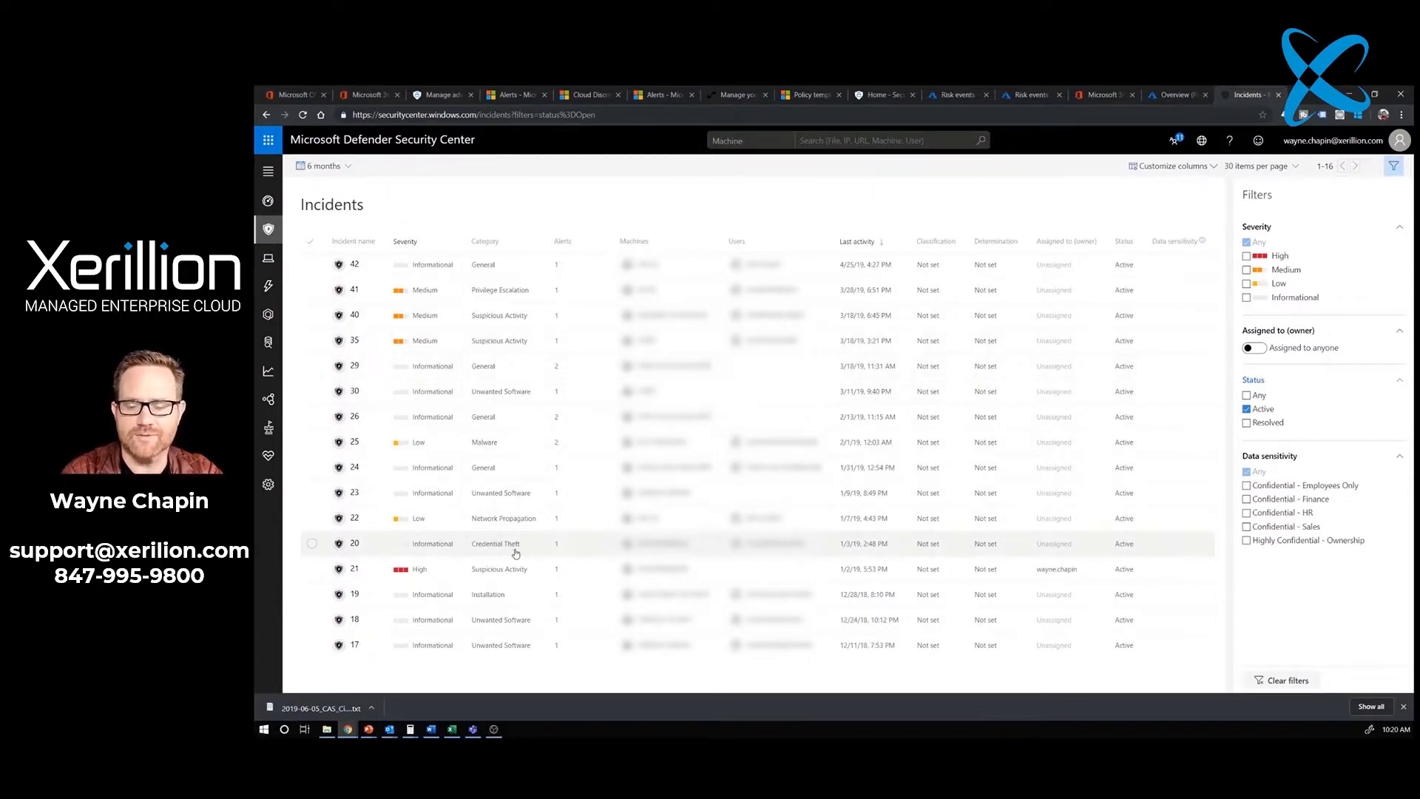
left_click(449, 555)
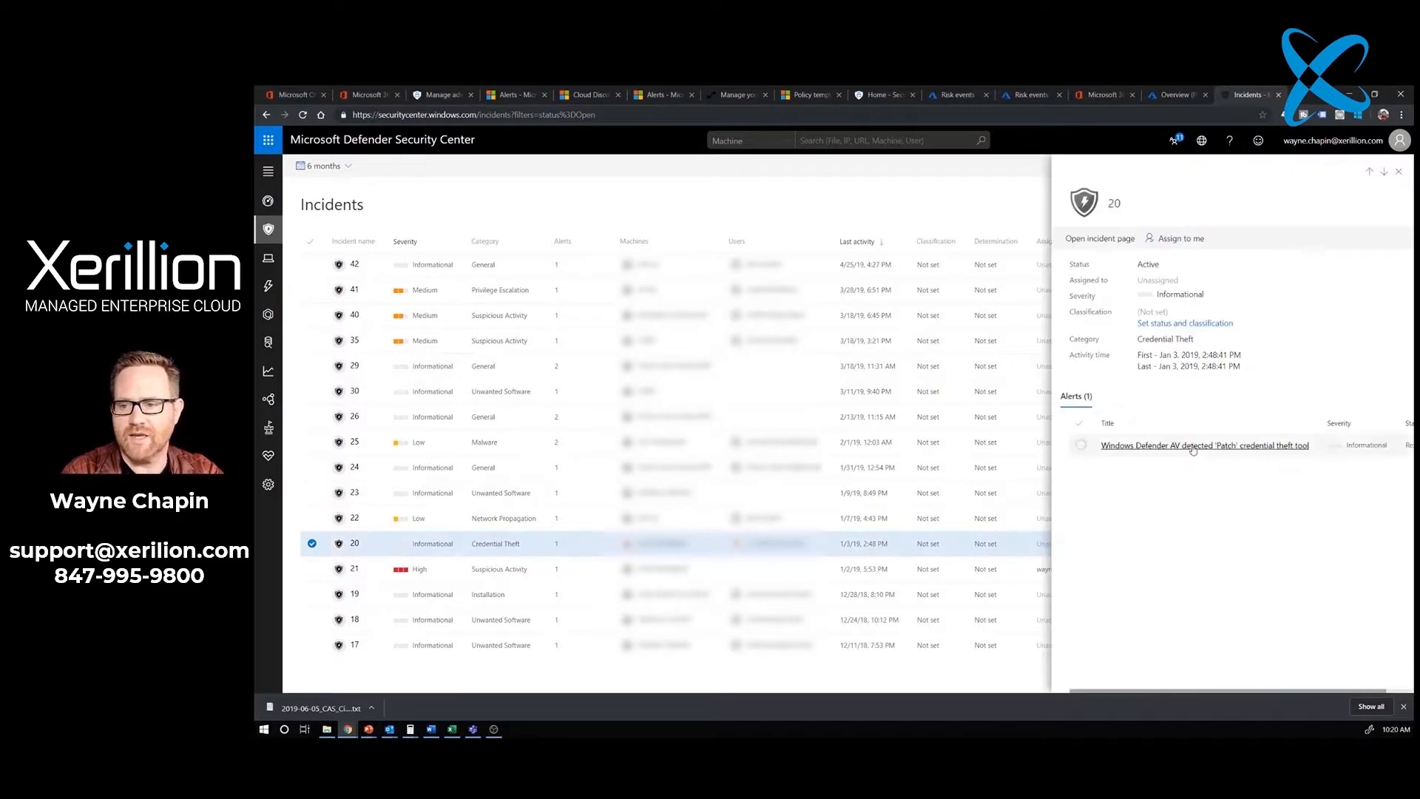
left_click(1119, 239)
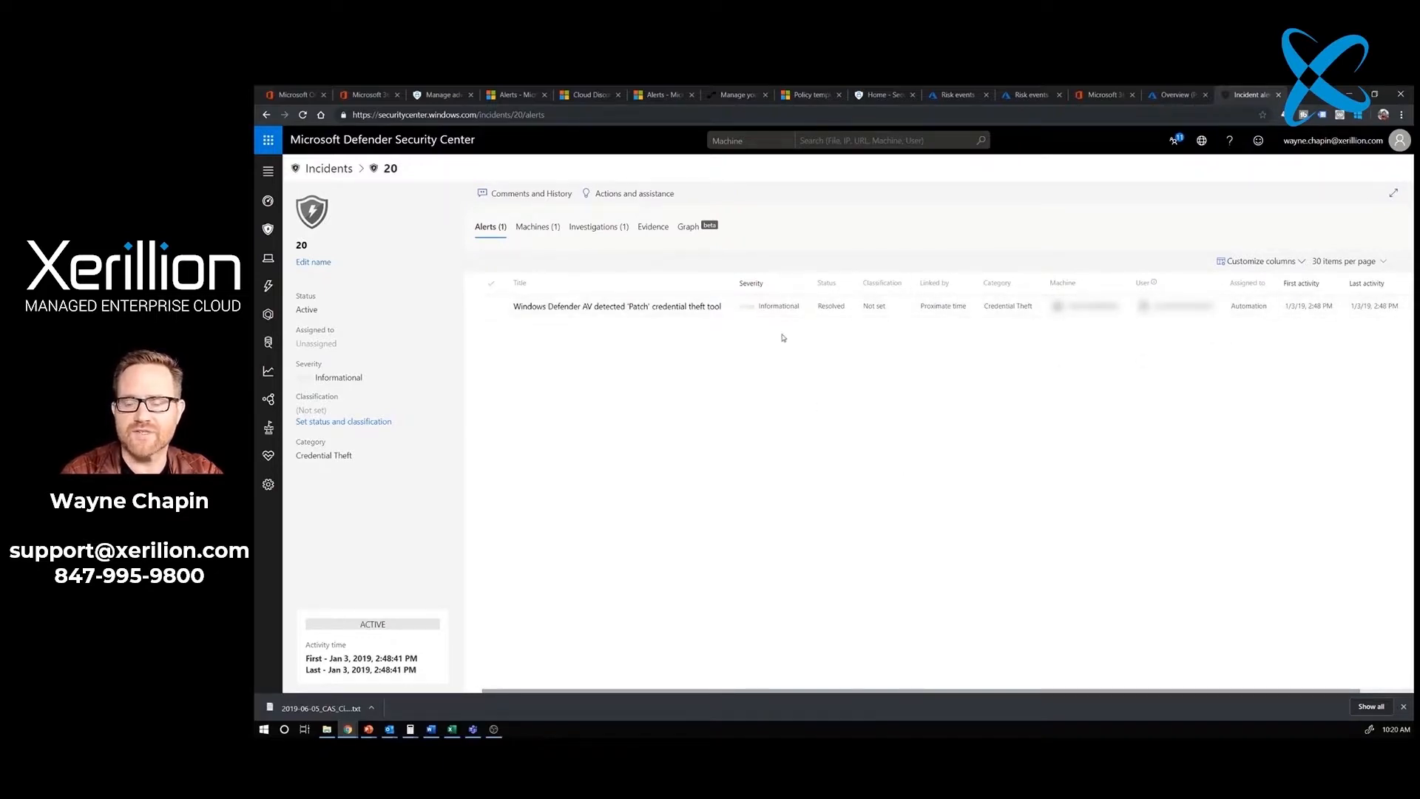
- Open the incident's investigation of the 'Patch' credential theft tool and review its graph and pending actions history
left_click(608, 231)
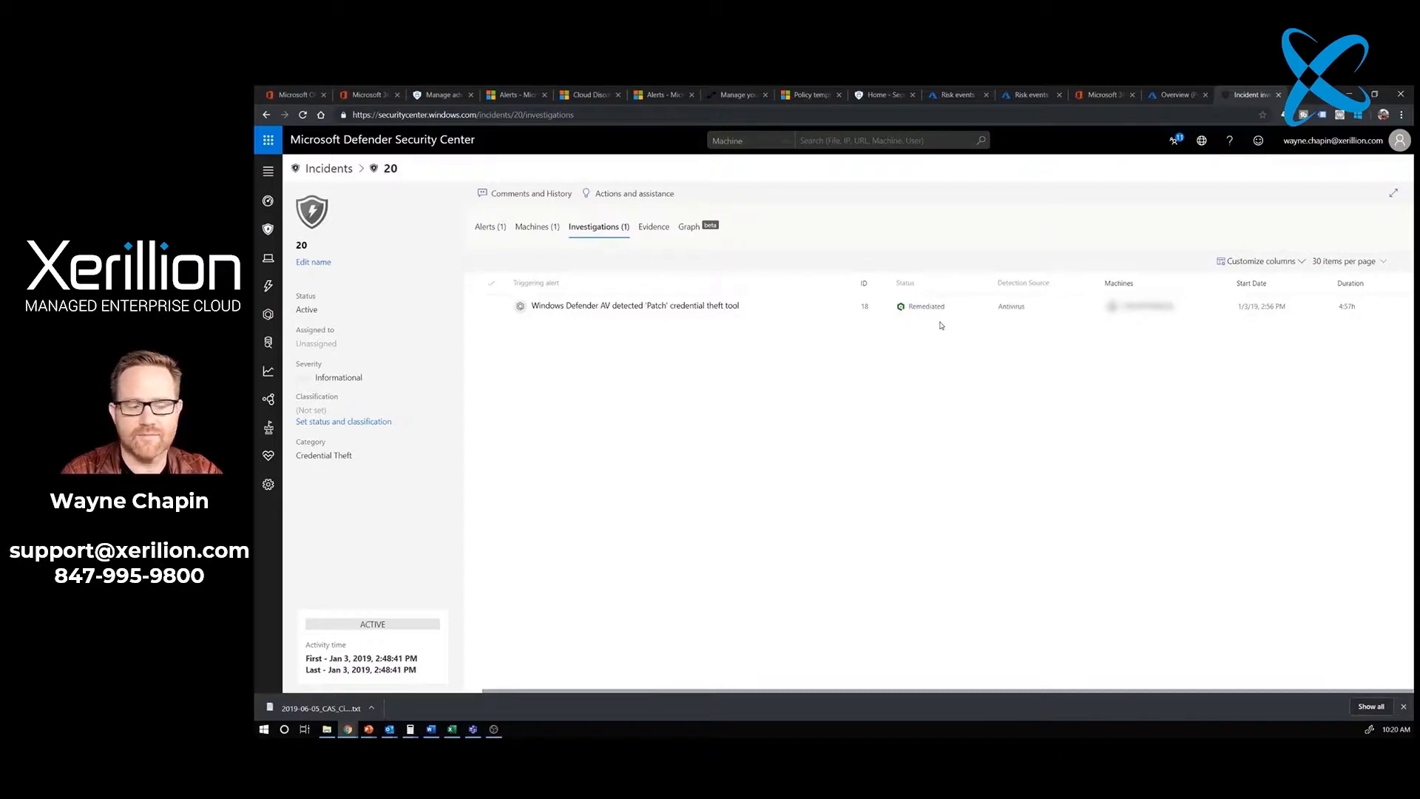
left_click(712, 308)
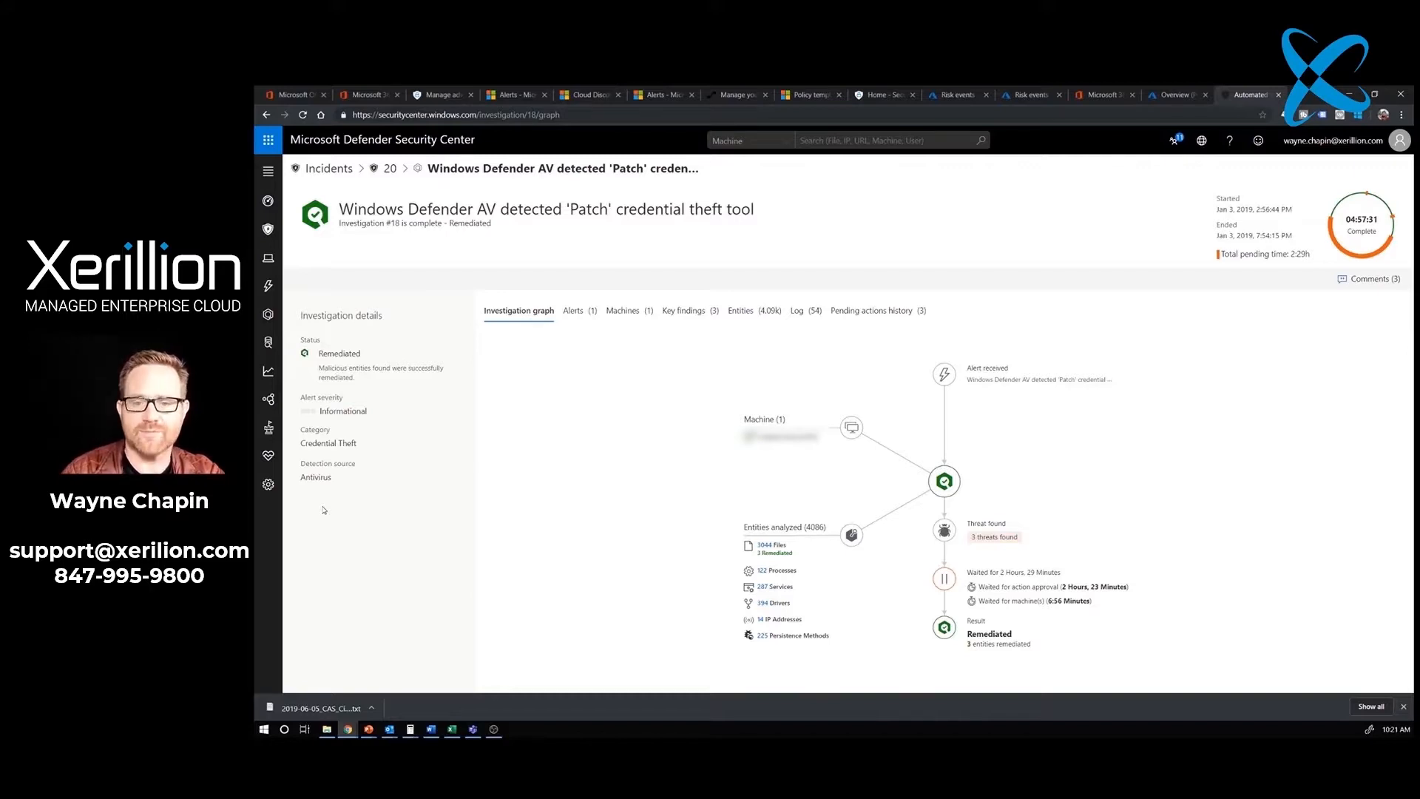
left_click(878, 310)
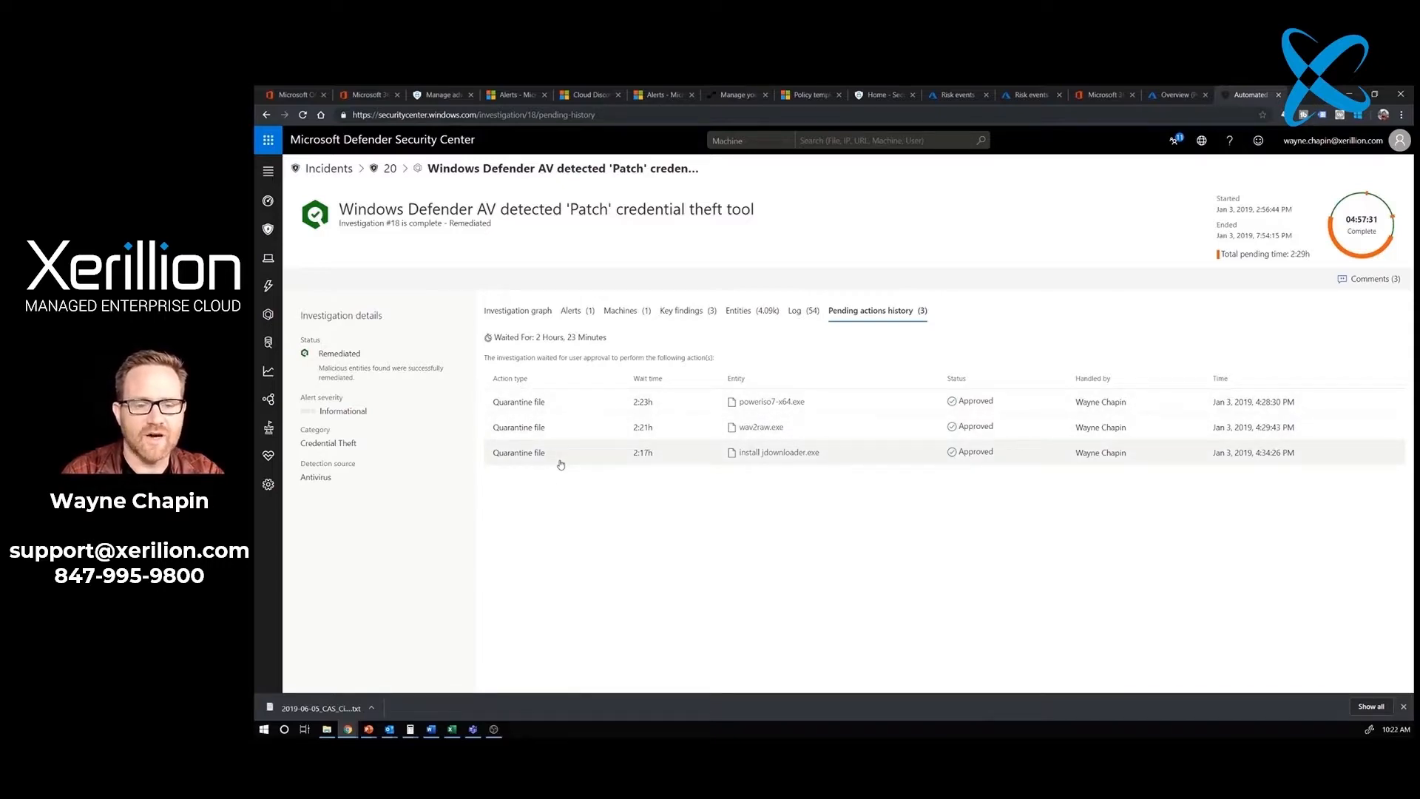
- Open the Xerillion machine group in the settings and review the available automation levels without changing the group
left_click(268, 486)
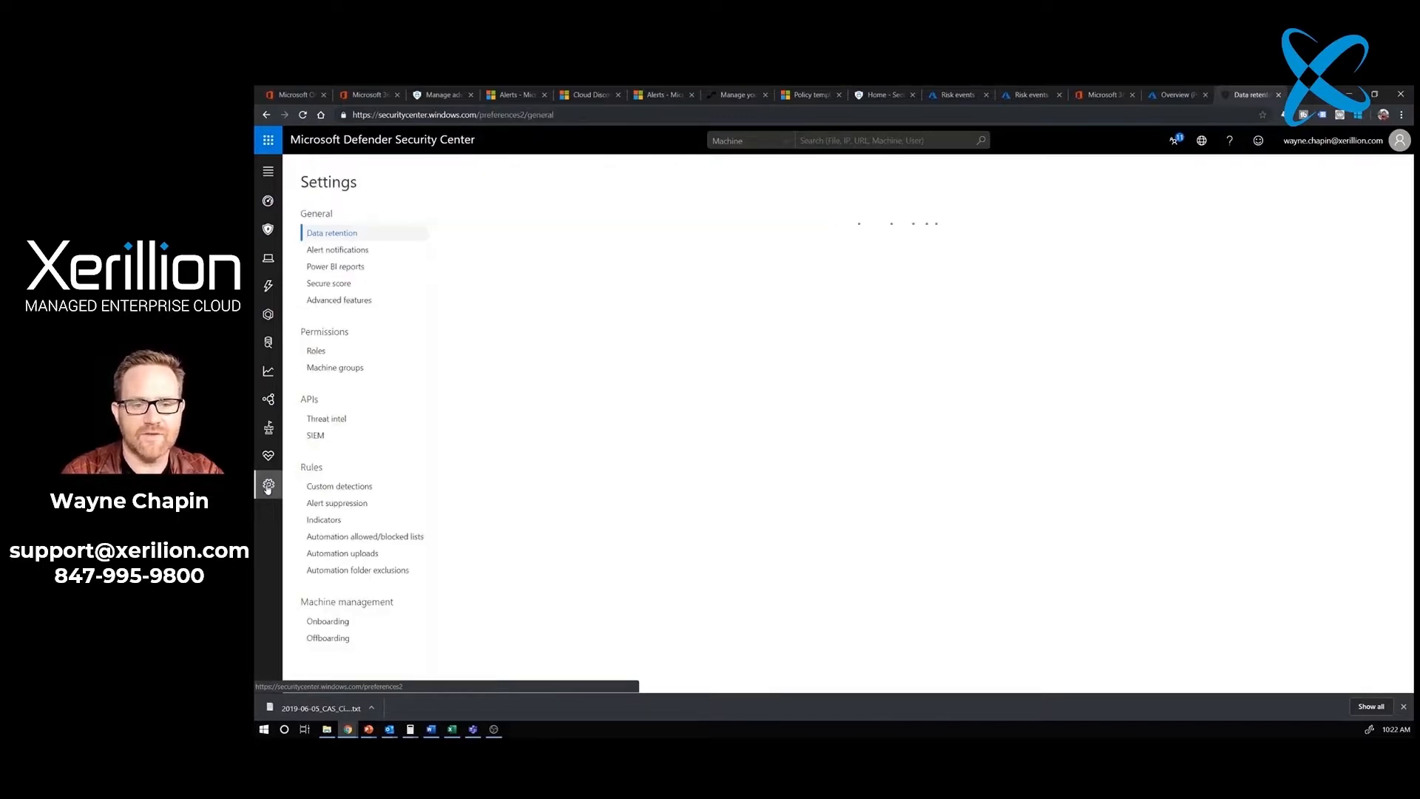
left_click(362, 370)
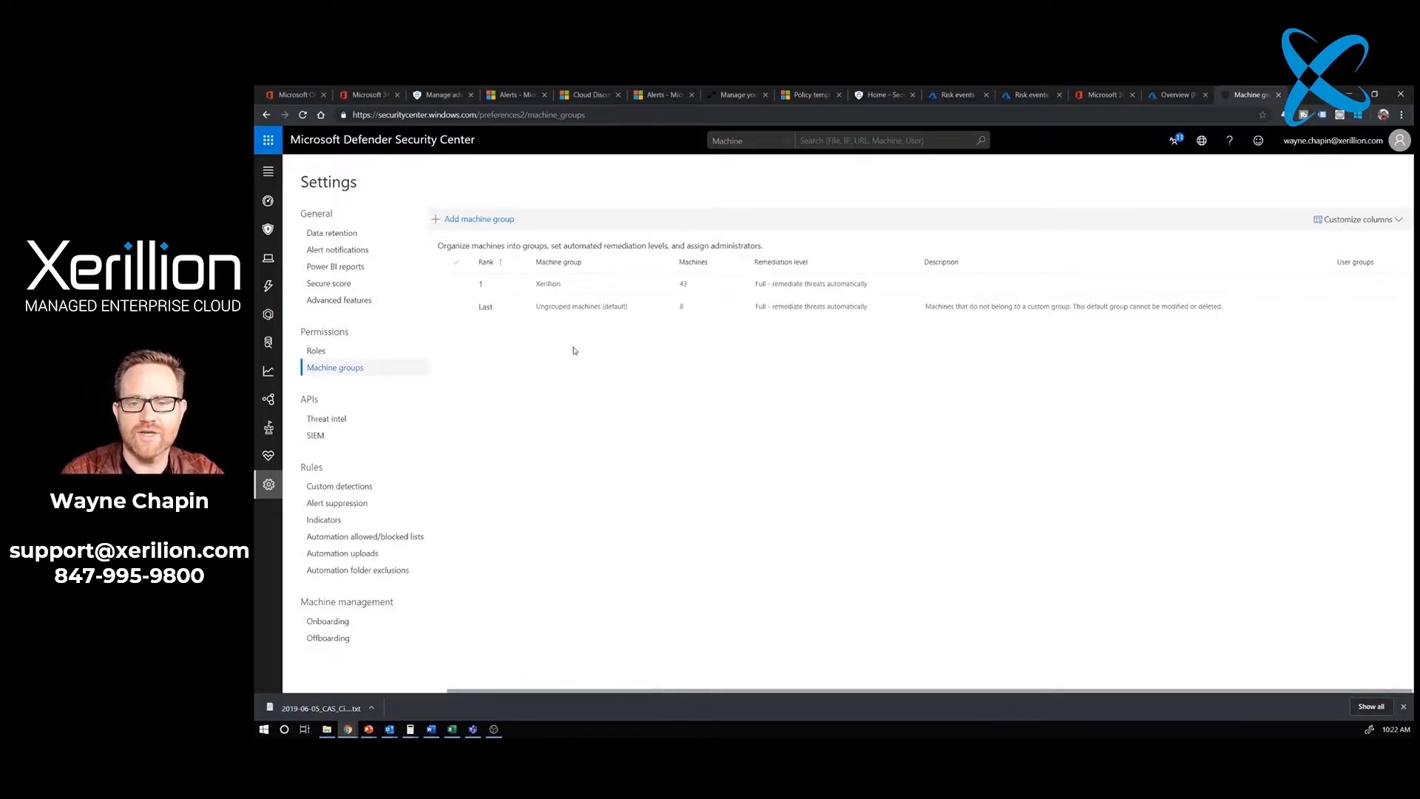
left_click(774, 286)
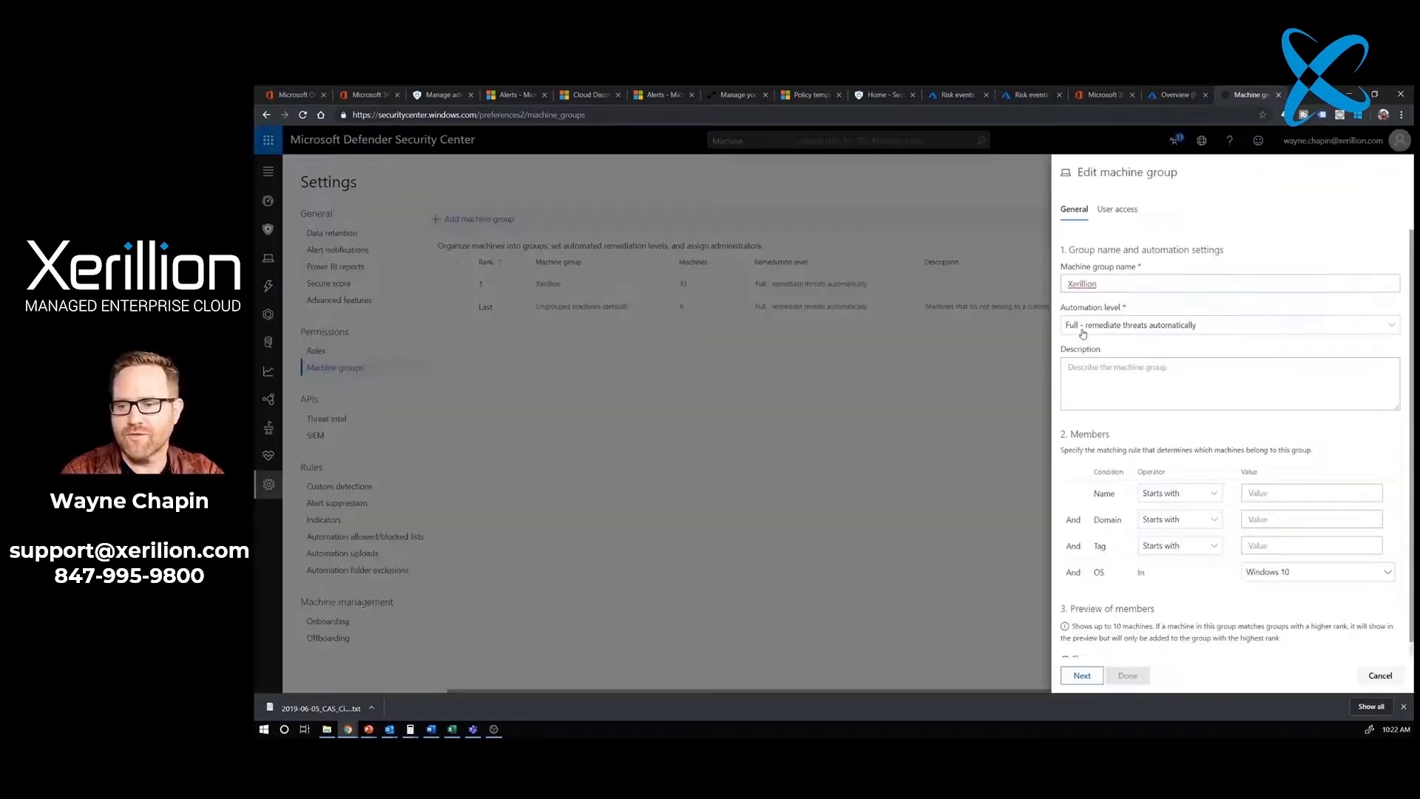
left_click(1176, 329)
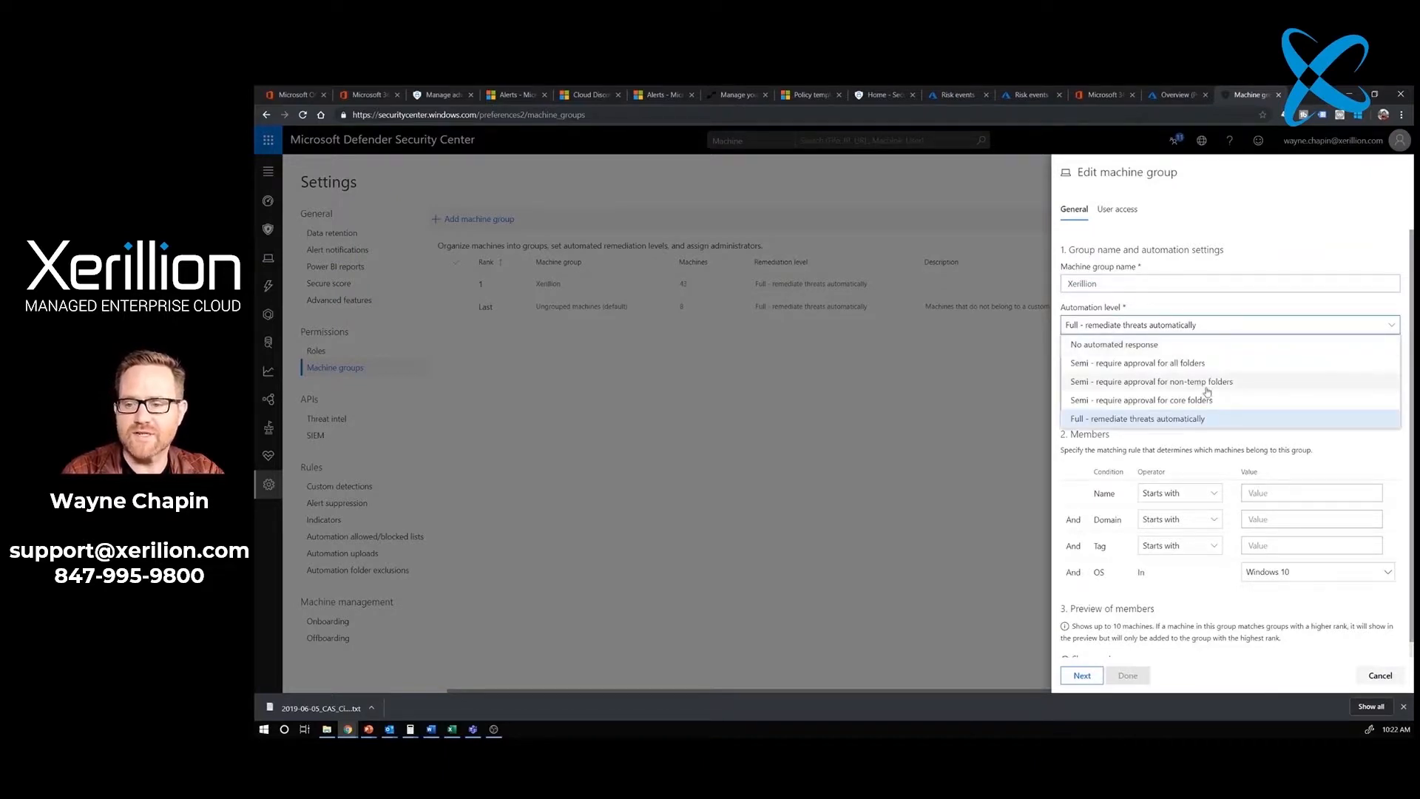
left_click(1262, 313)
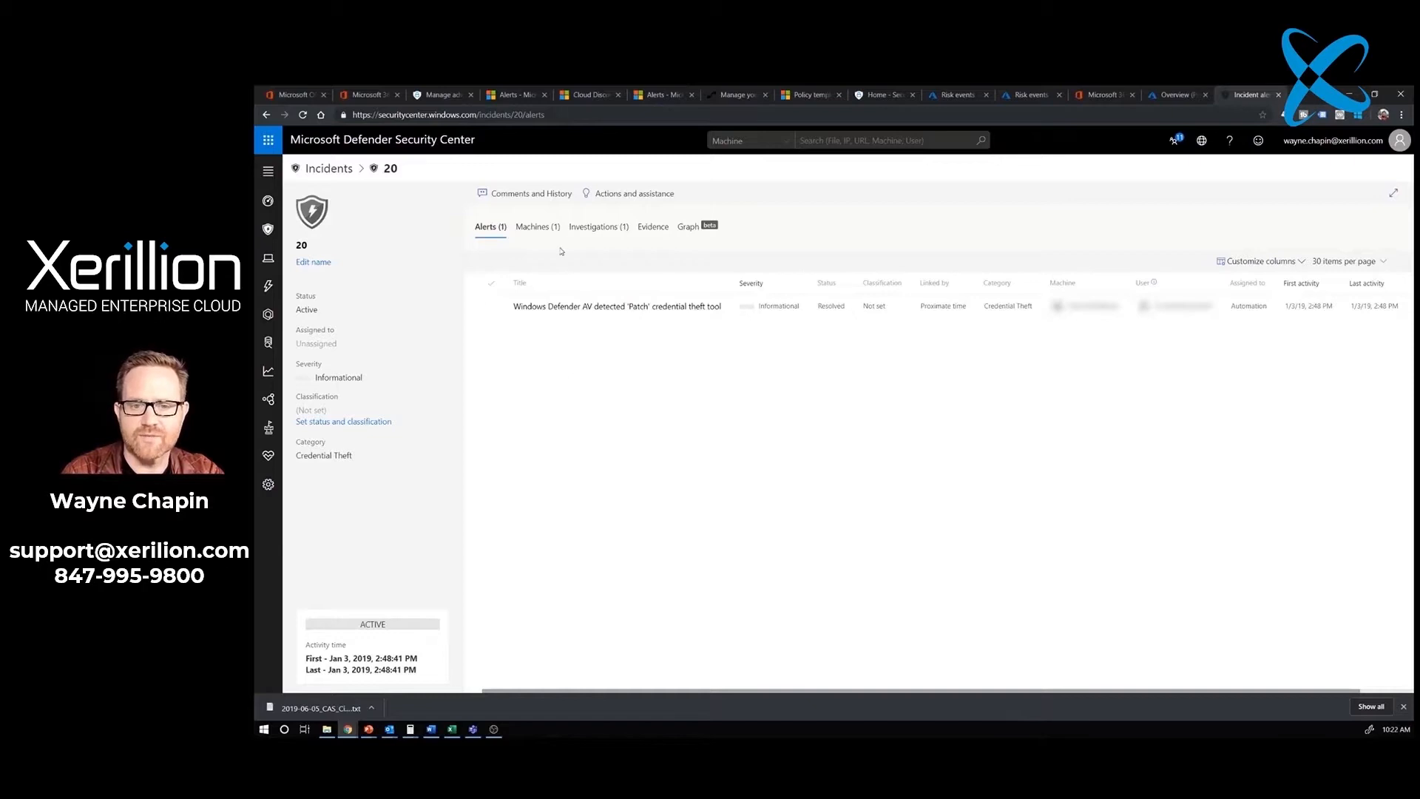
- Open the machine linked to incident 20 and view its 'Patch' credential theft tool alert
left_click(545, 231)
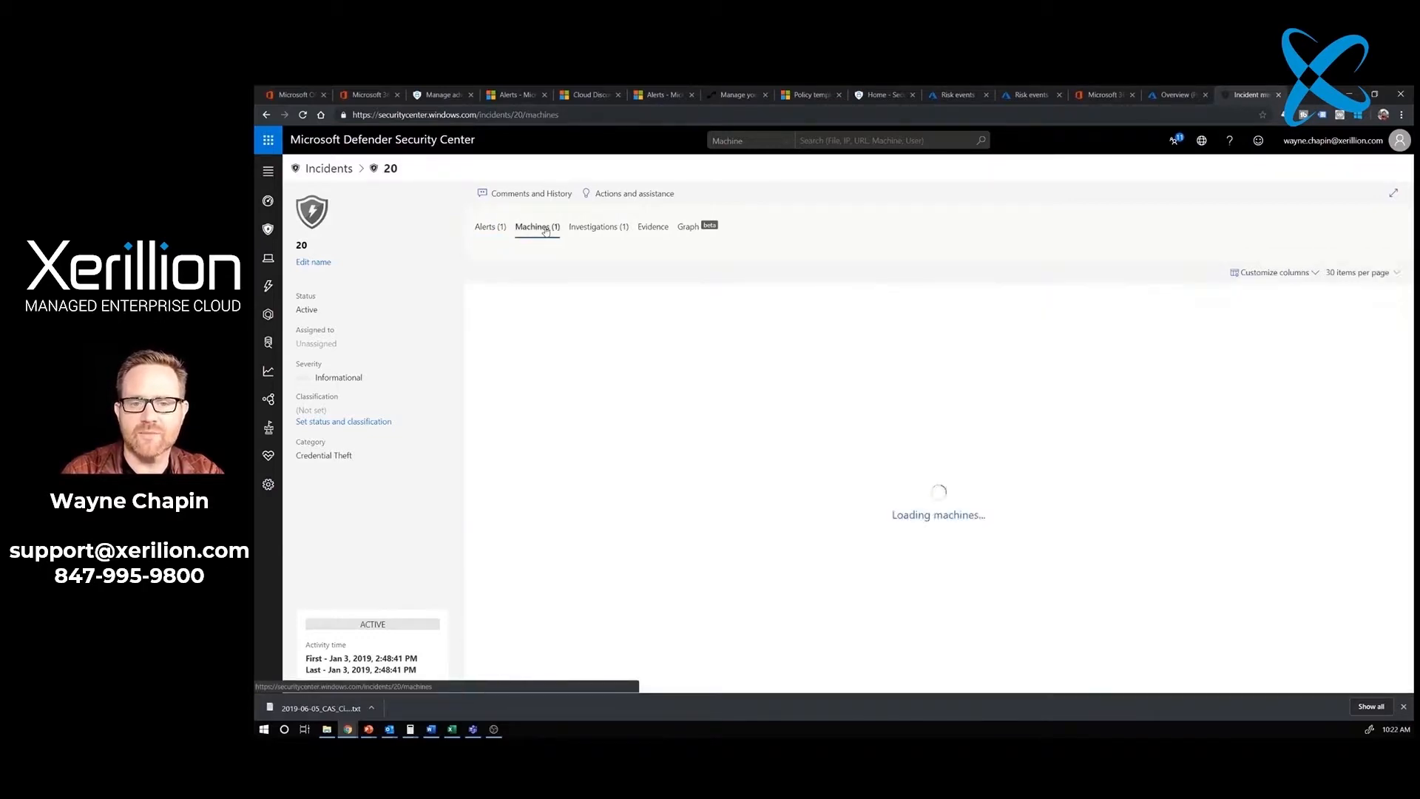
left_click(573, 319)
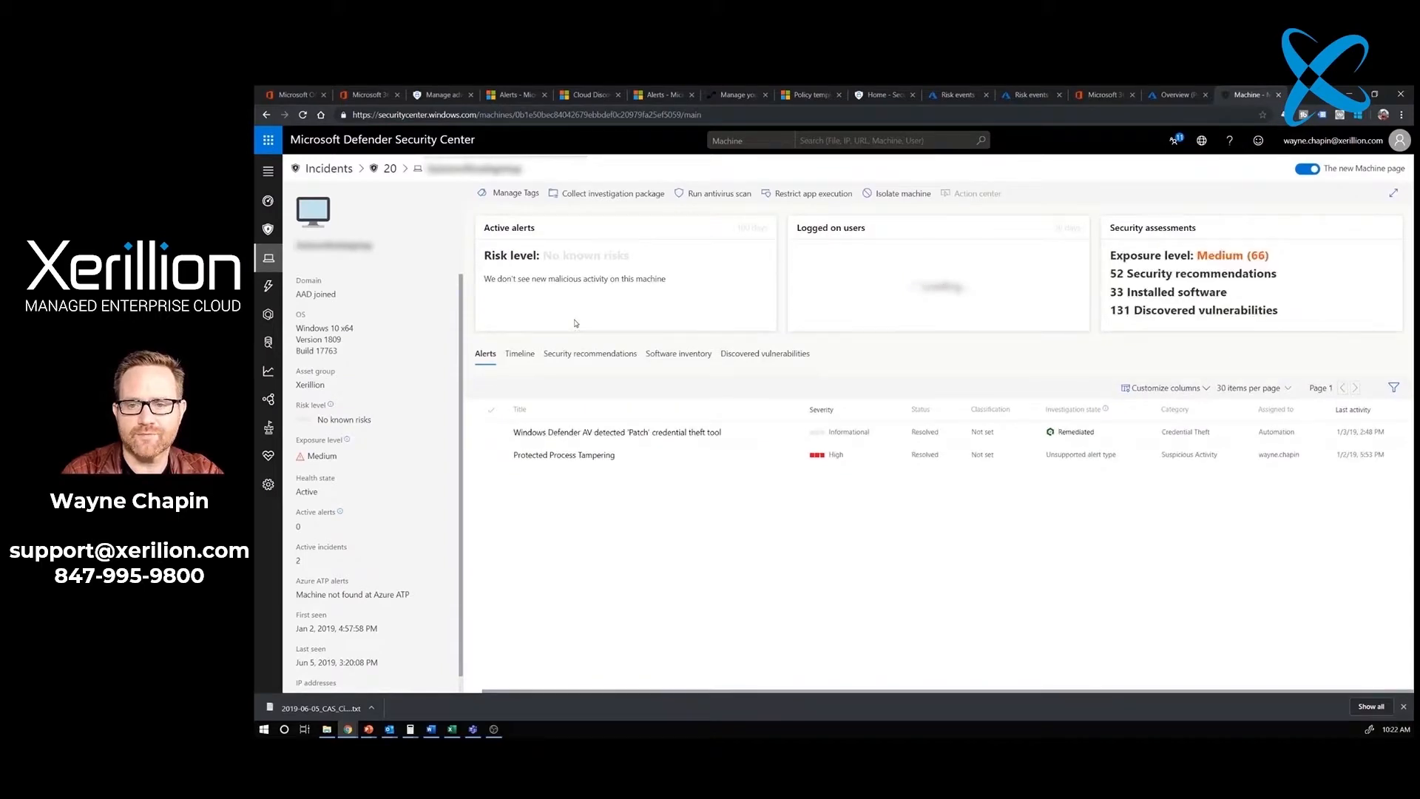
left_click(675, 434)
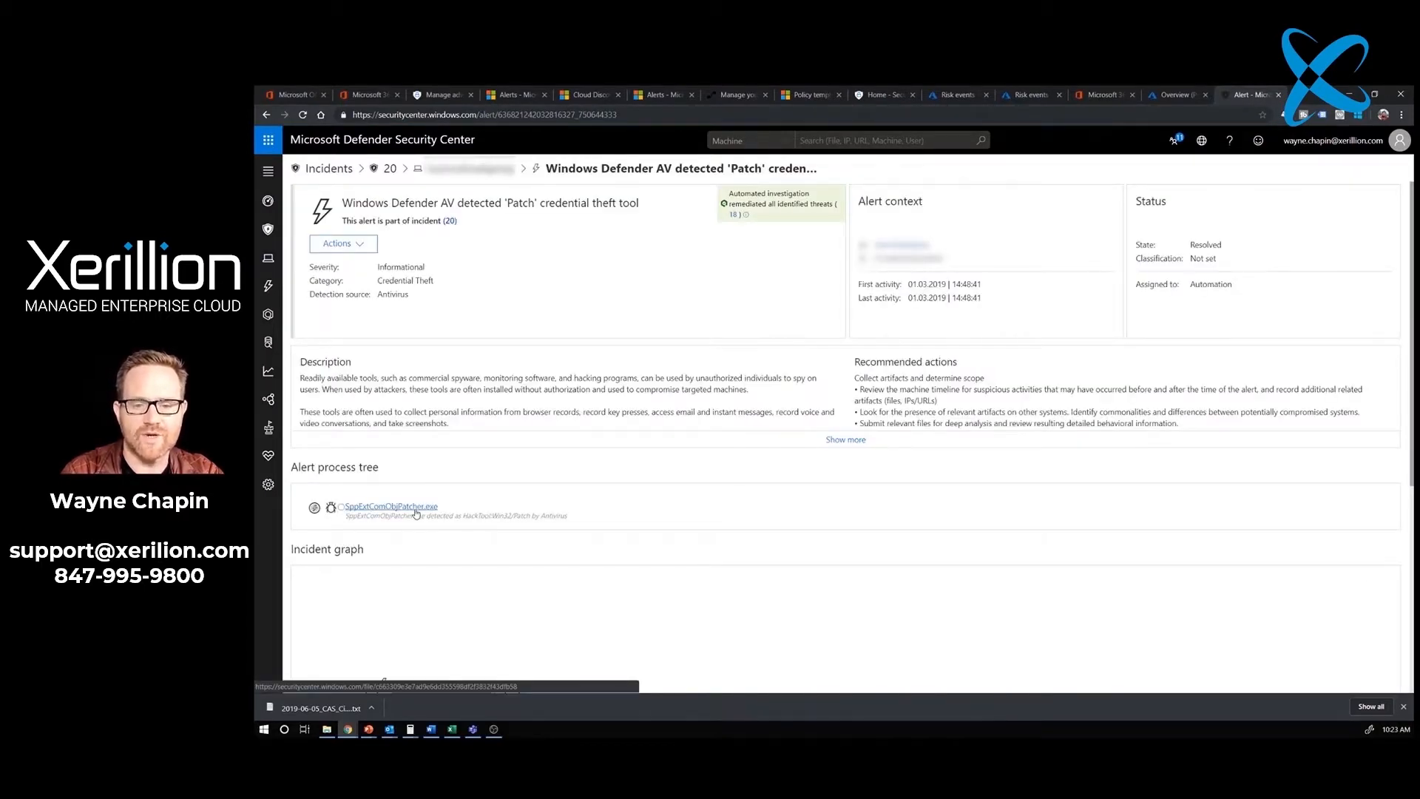
- Open the file details of SppExtComObjPatcher.exe from the alert process tree and view its VirusTotal report
left_click(415, 509)
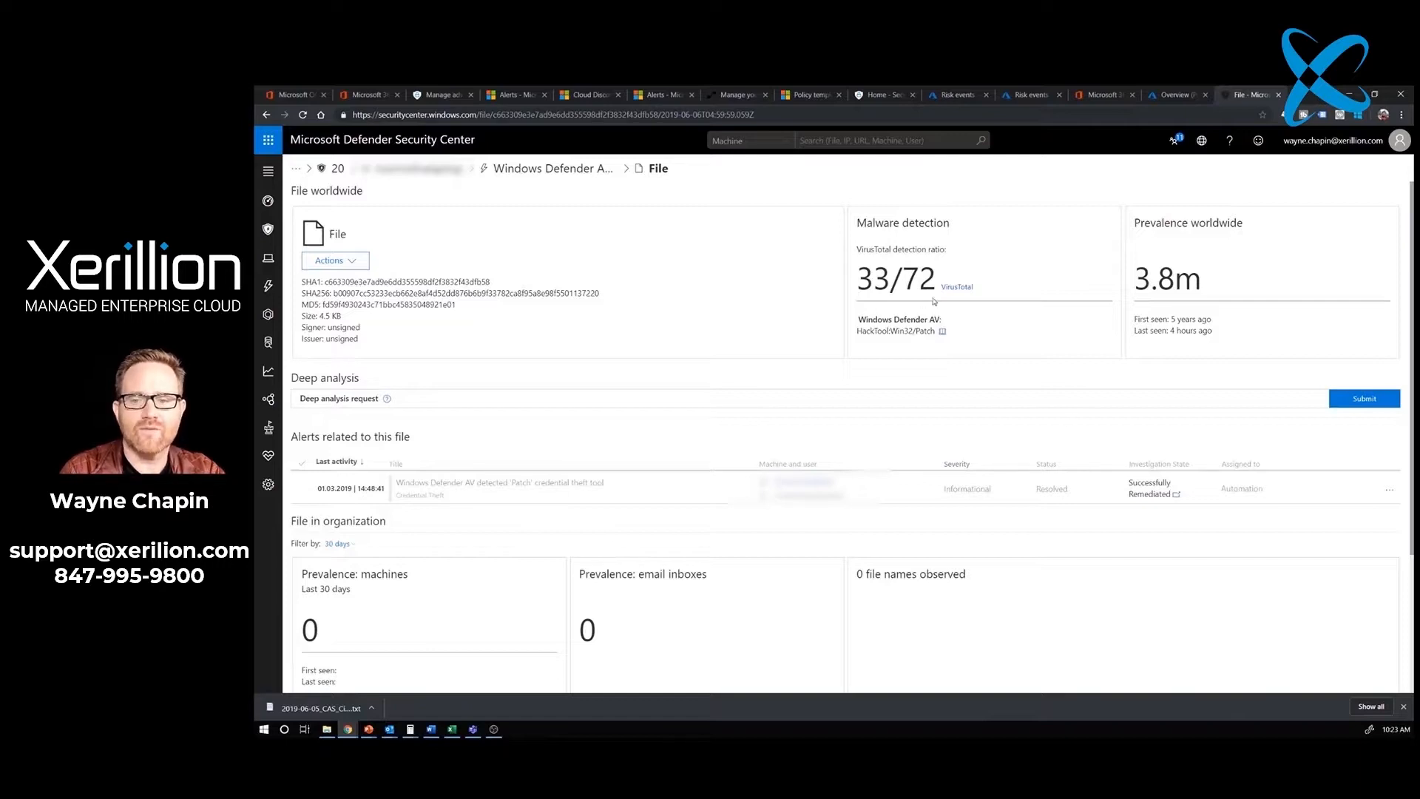
left_click(958, 289)
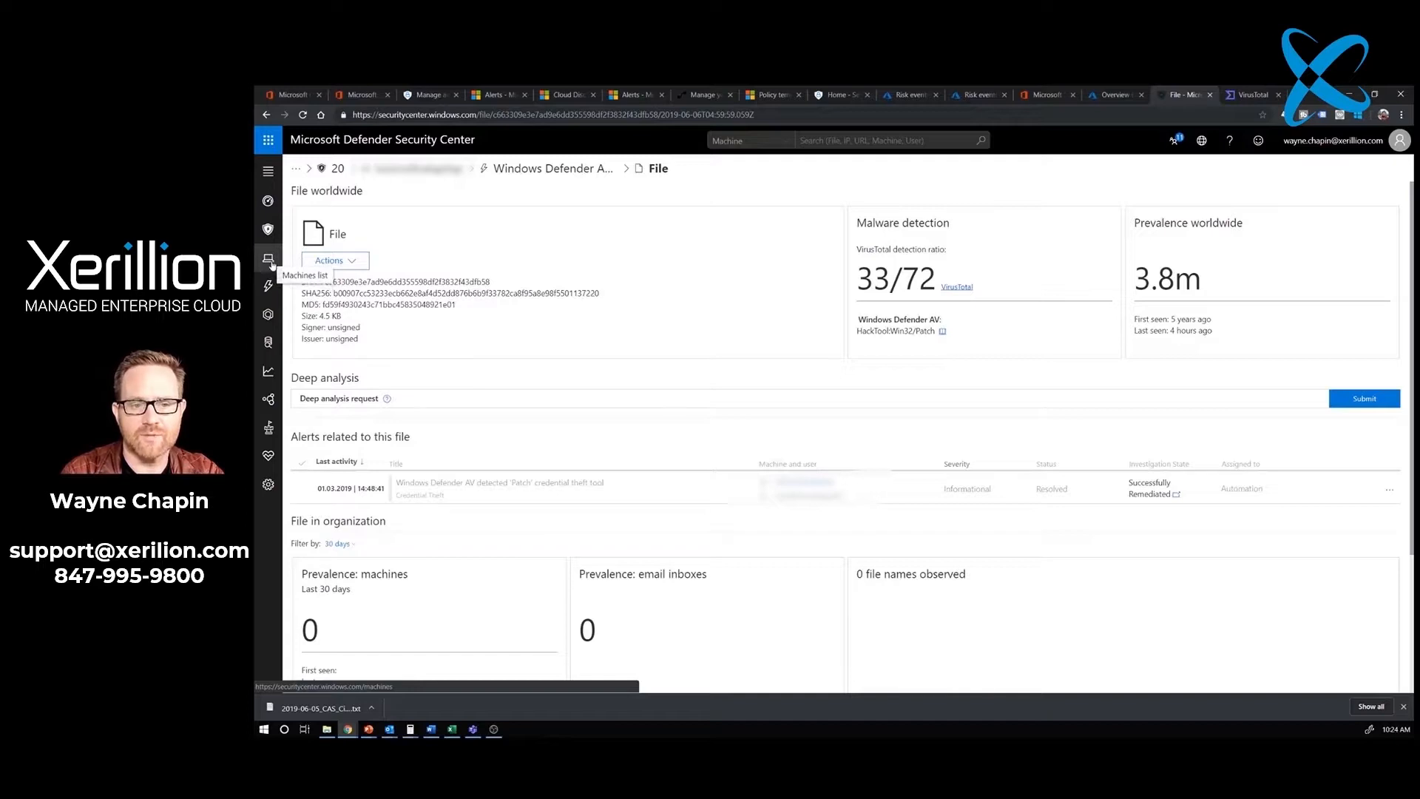
- Open the machines list and sort it by highest risk level, followed by highest exposure level, to compare the machines
left_click(268, 265)
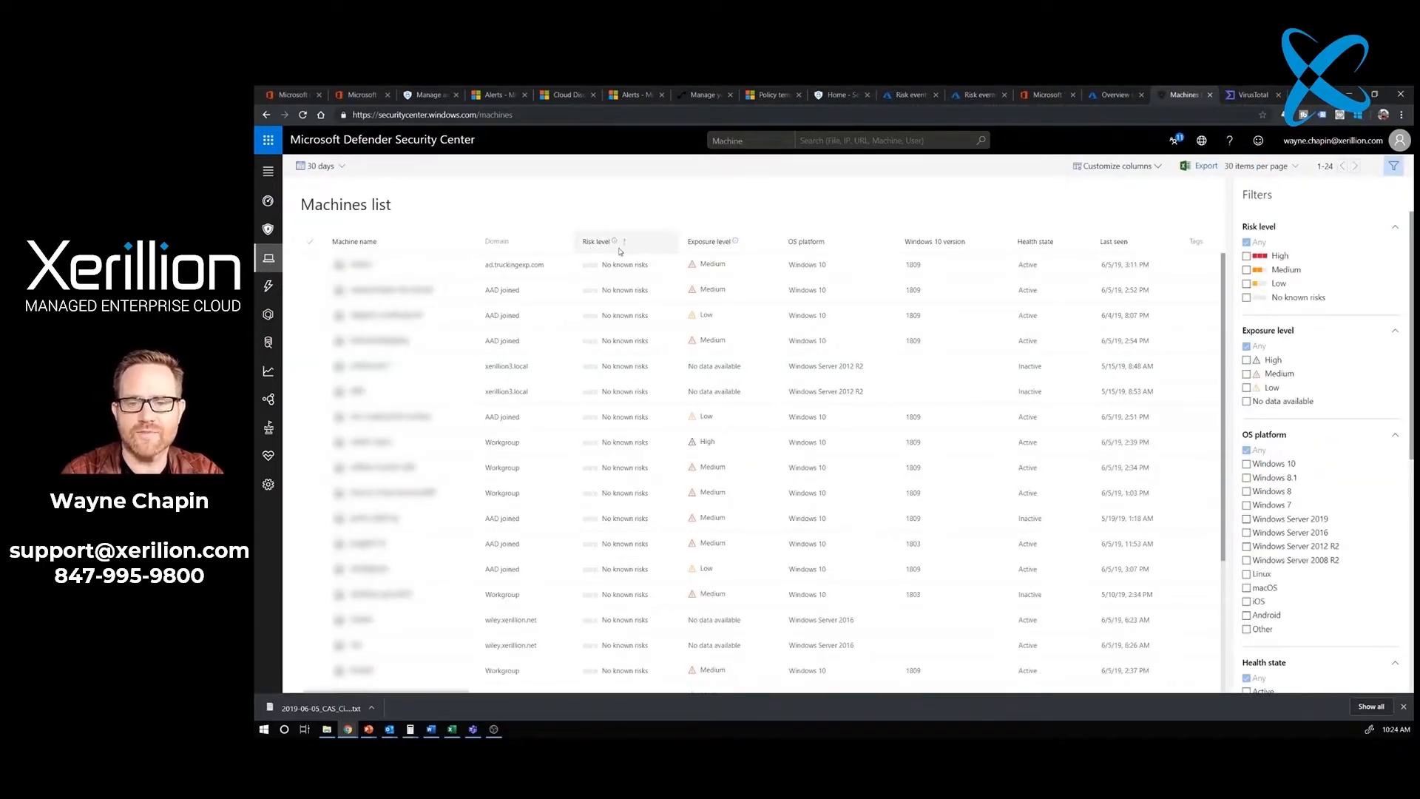
left_click(599, 243)
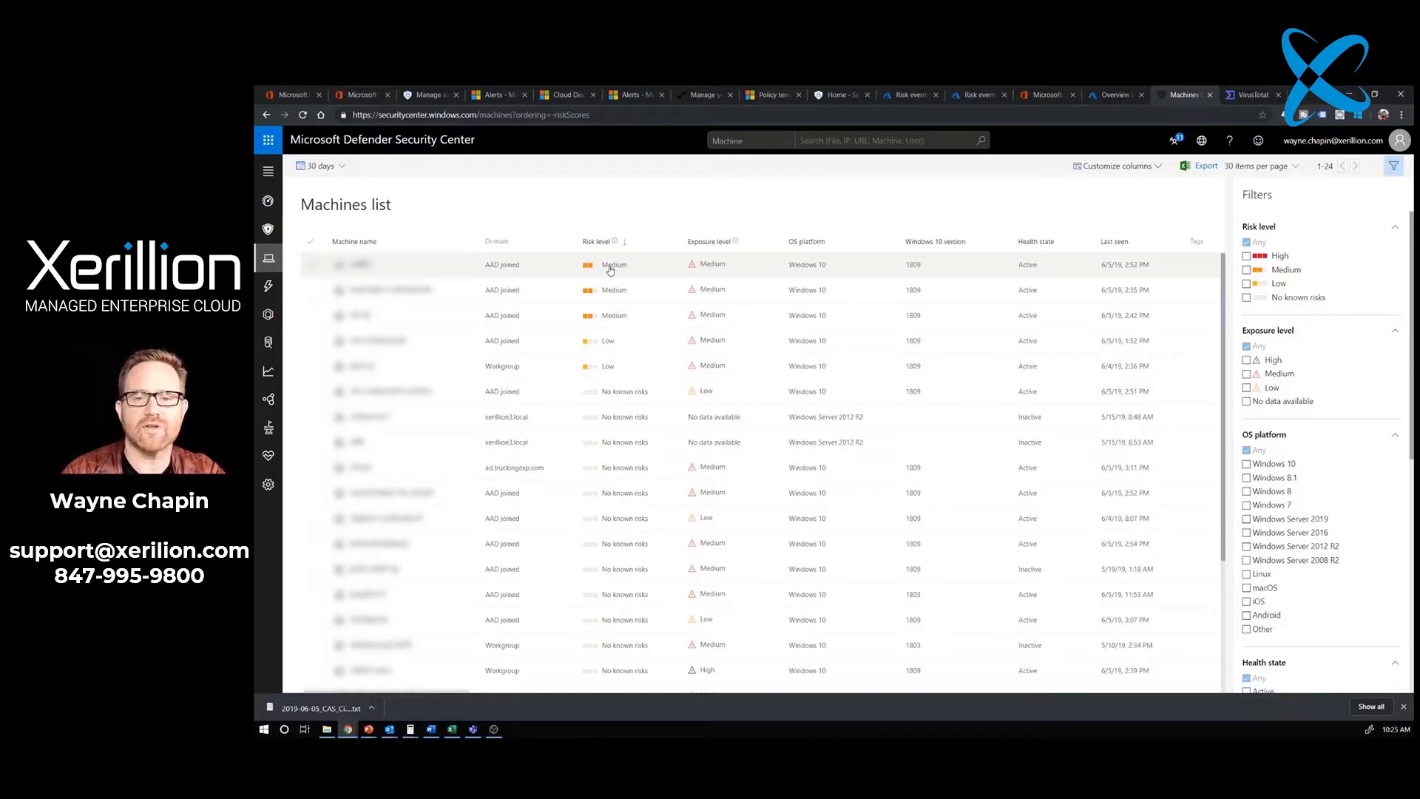
left_click(731, 244)
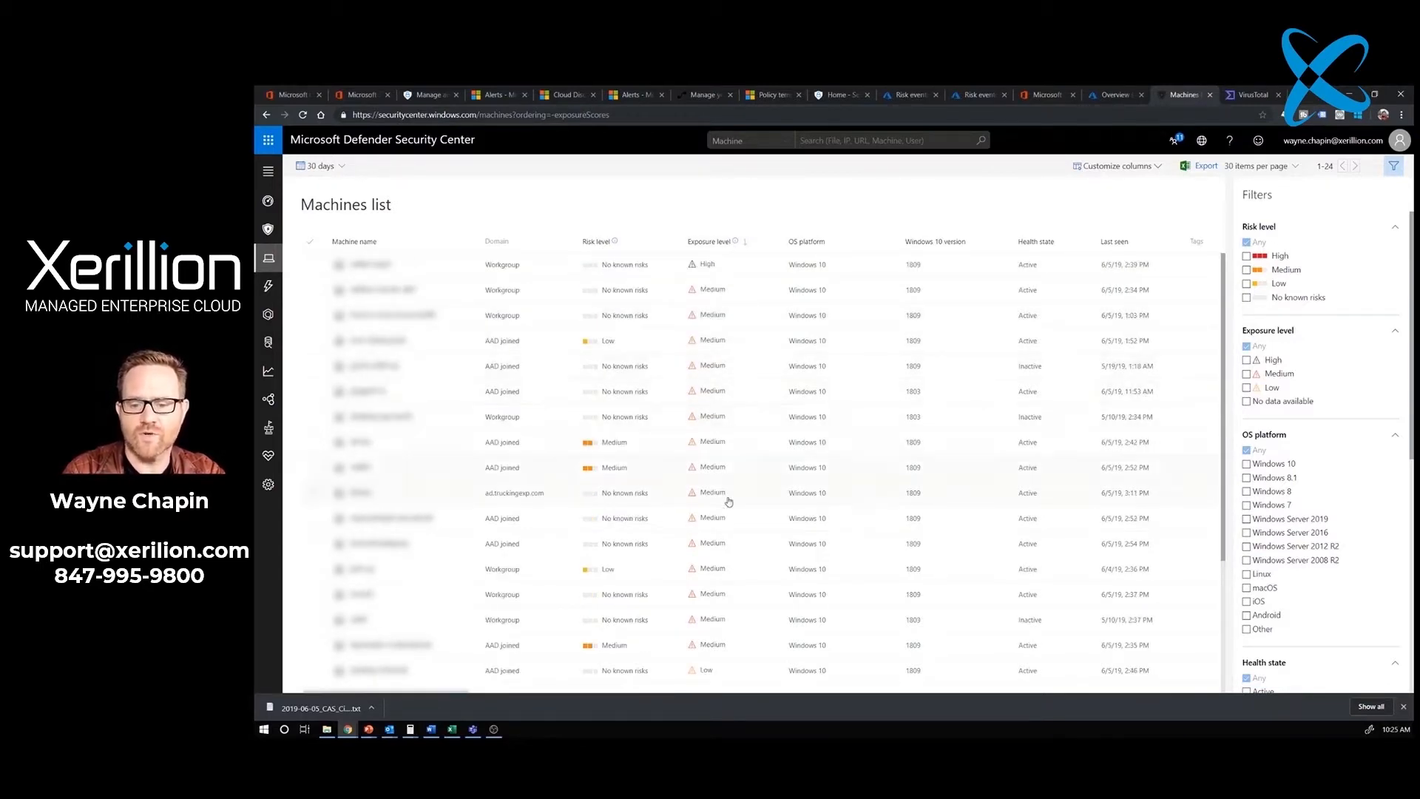
scroll(729, 503, "down", 3)
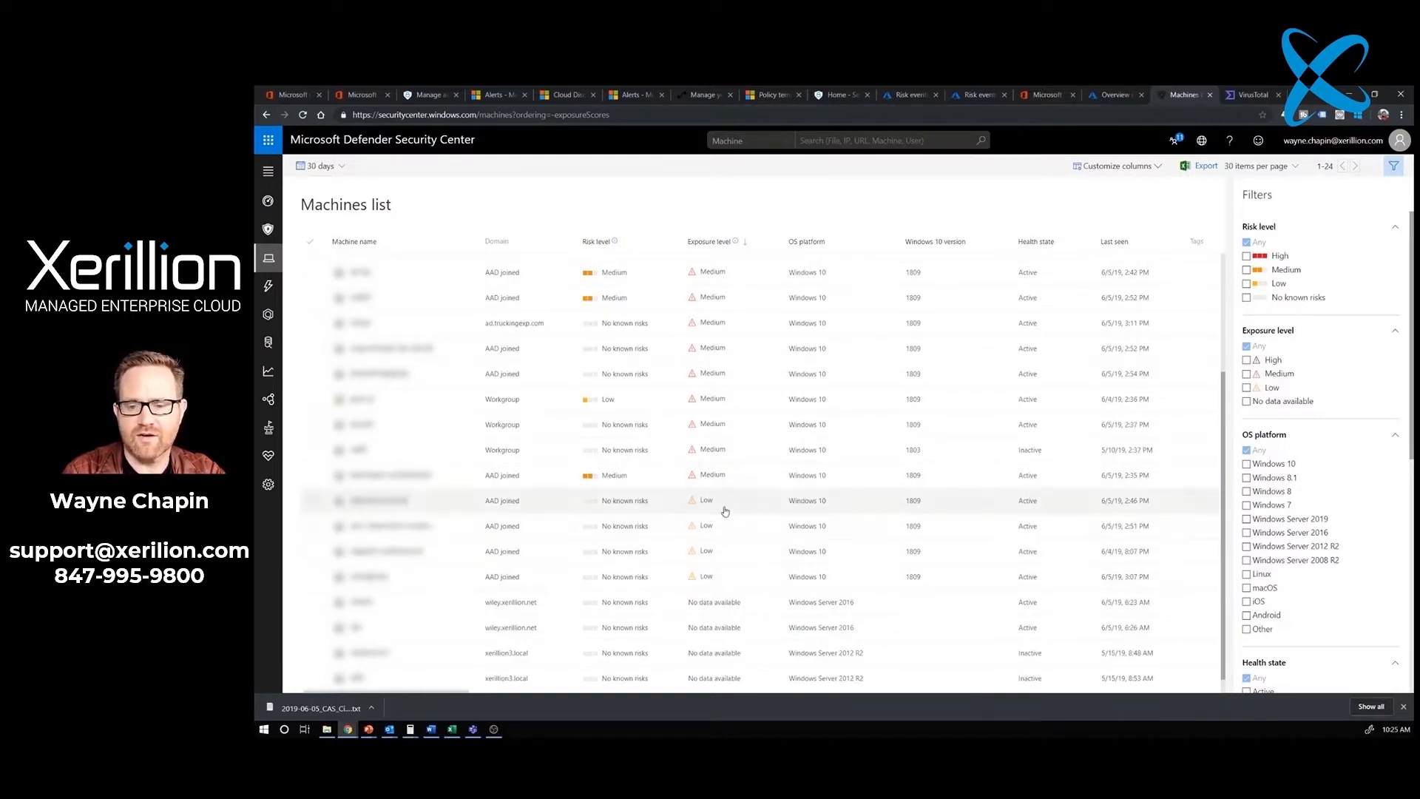
scroll(735, 547, "up", 2)
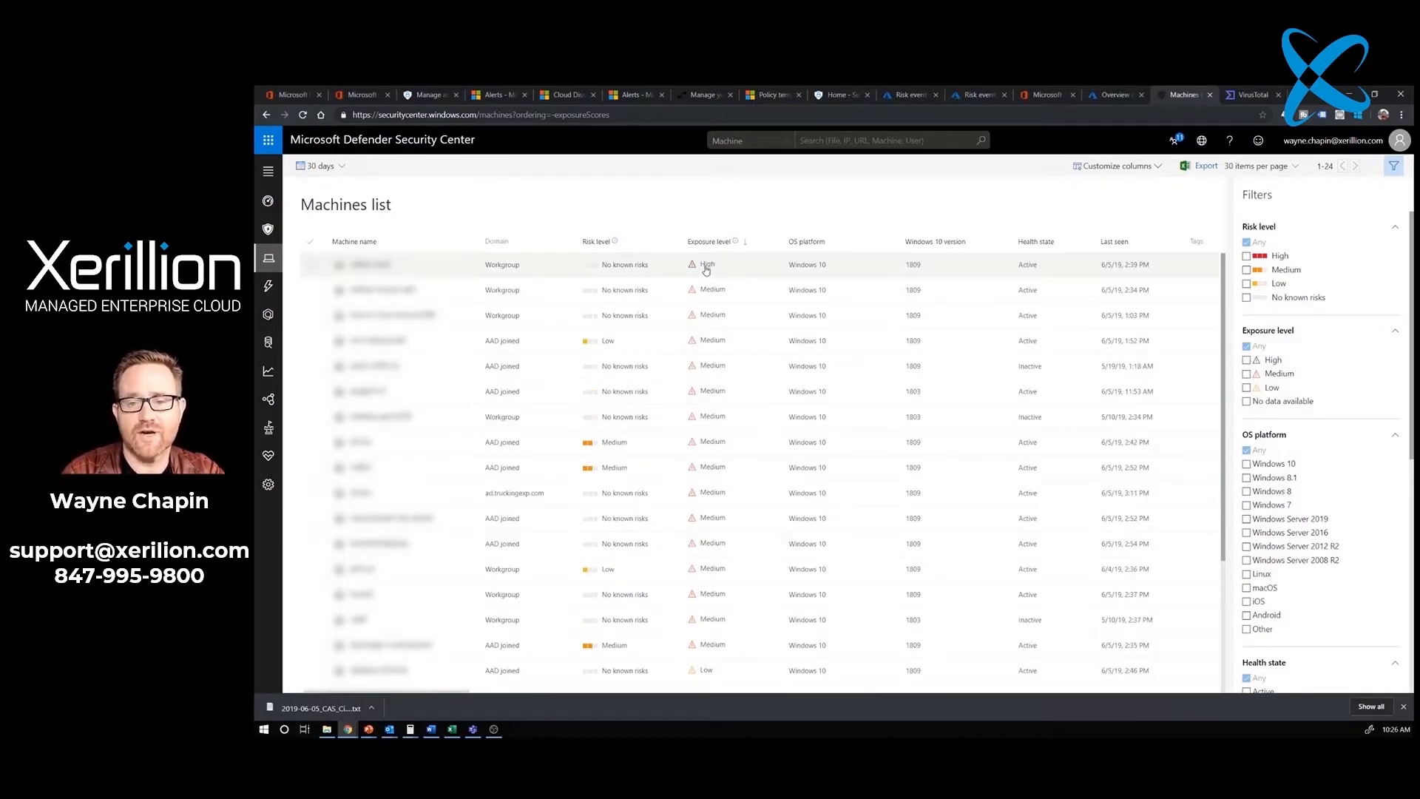
- Open the page of the machine with the High exposure level and review its security assessments
left_click(709, 268)
left_click(1122, 241)
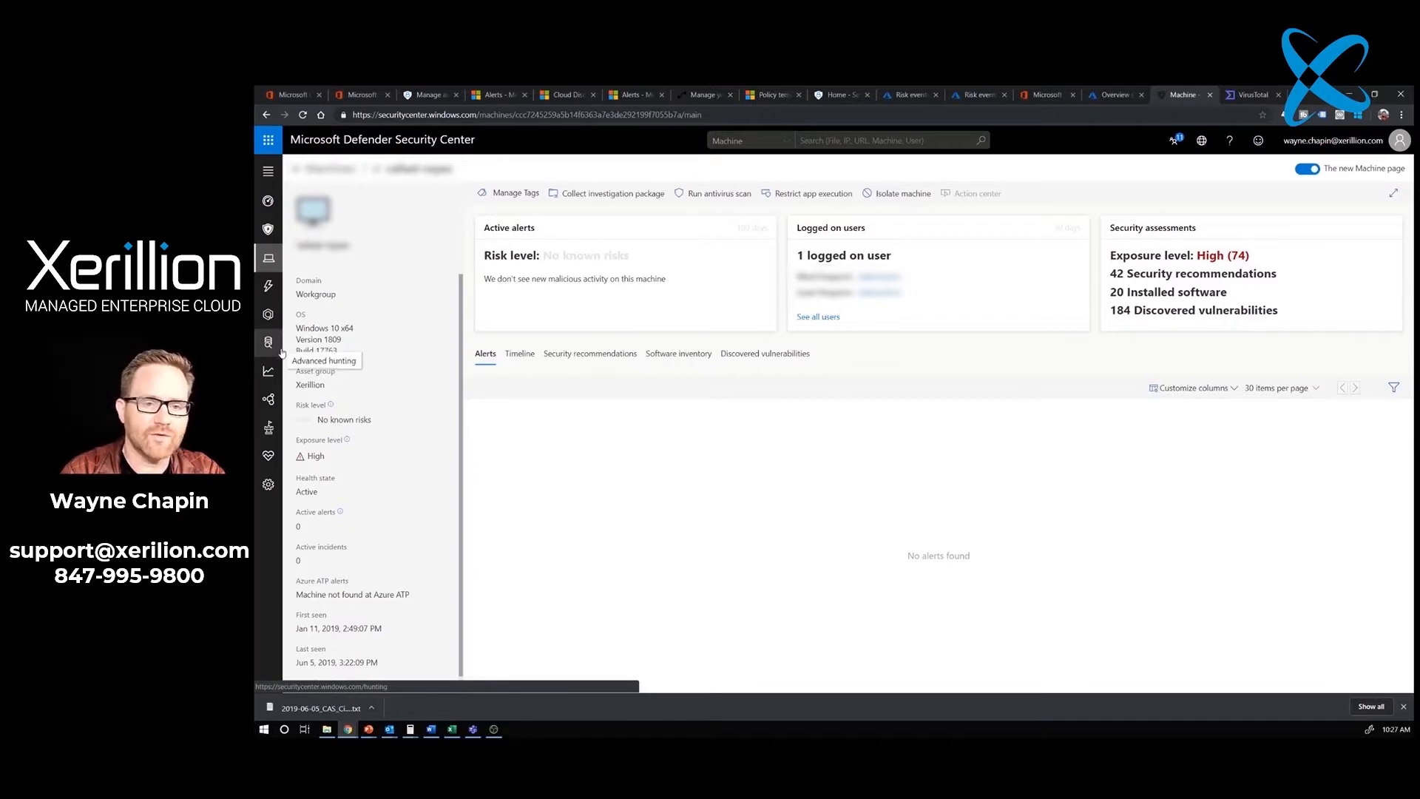
- Open the Threat & Vulnerability Management dashboard and show the full list of security recommendations
mouse_move(272, 371)
left_click(269, 428)
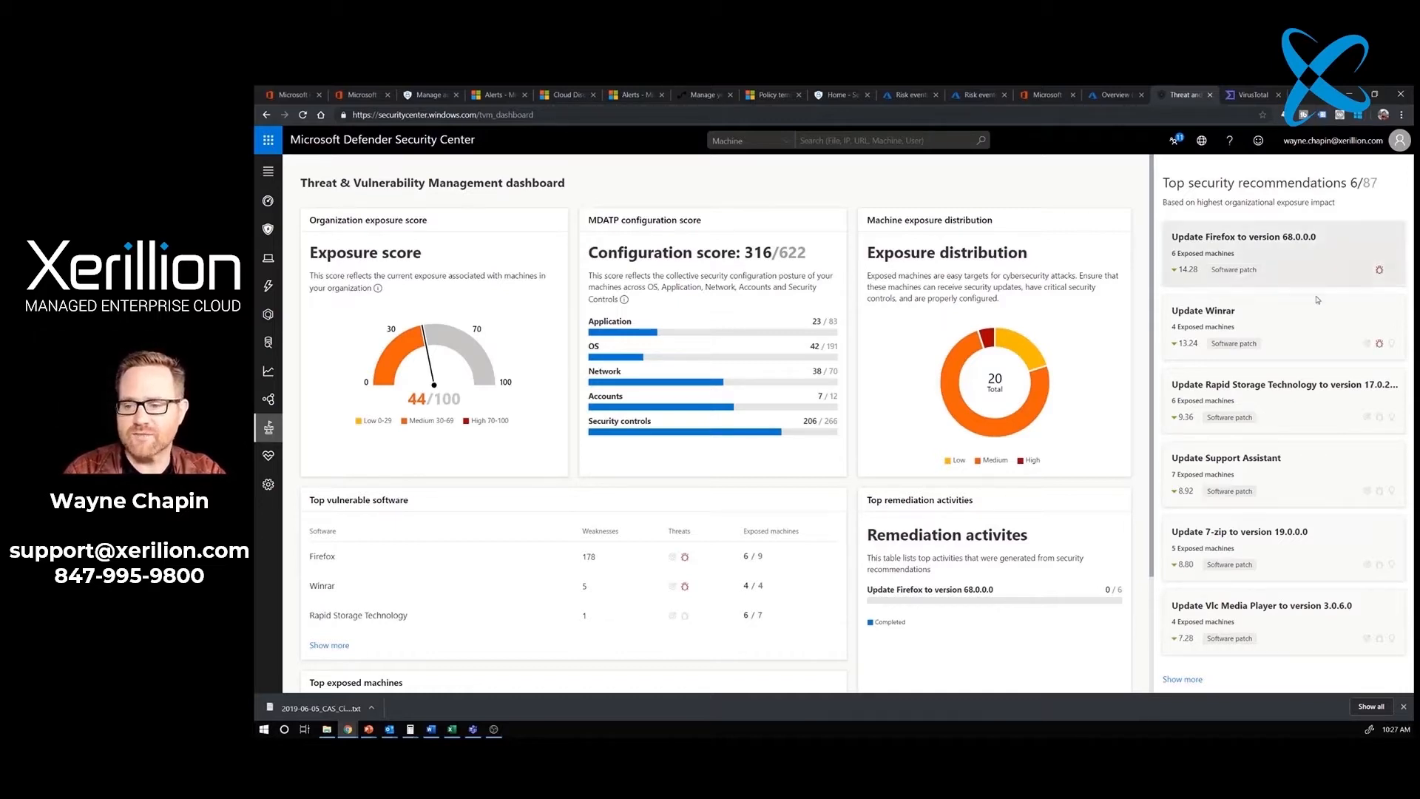
left_click(1182, 680)
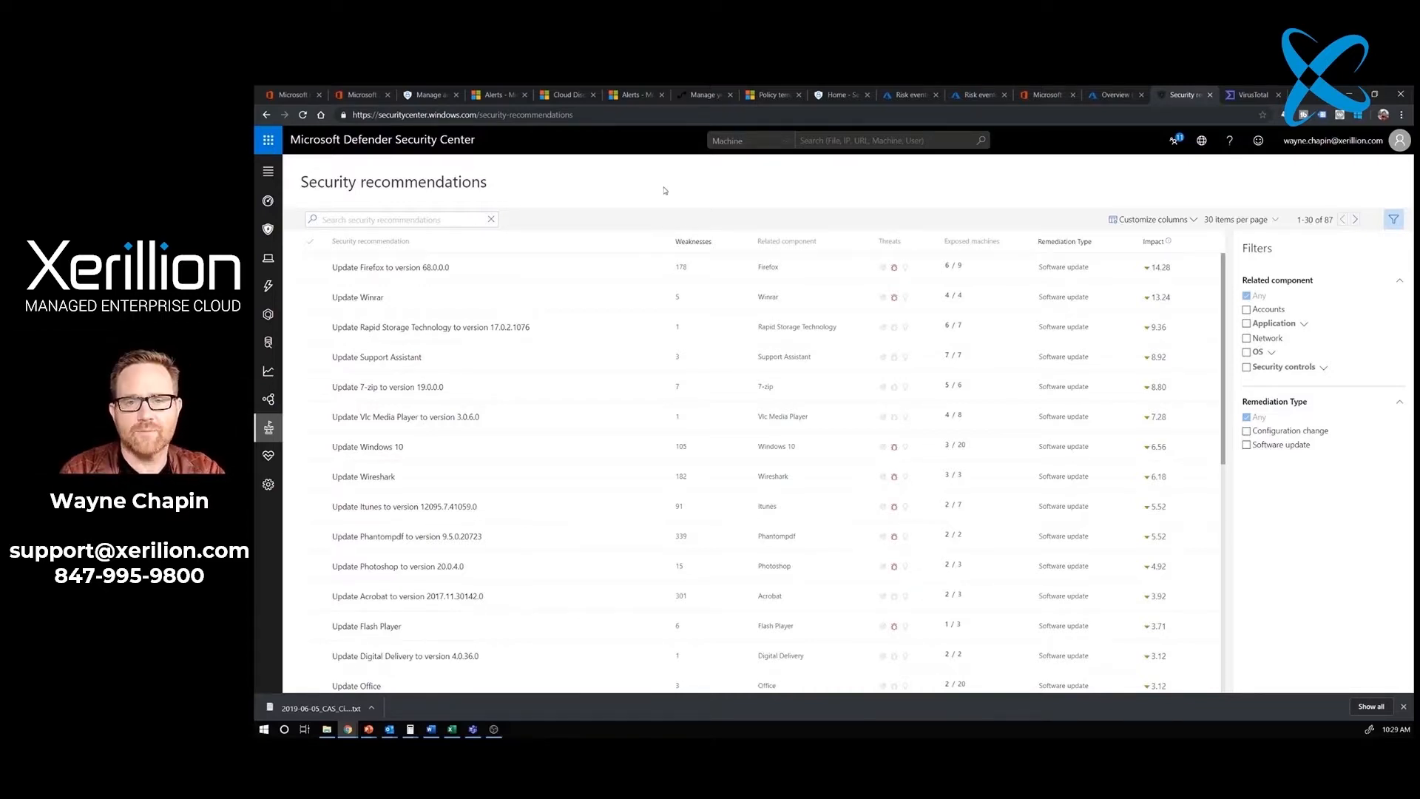
- Open the machine health and compliance report, filter it to Active sensor health, and review the antivirus, OS platform and Windows 10 version charts
left_click(268, 371)
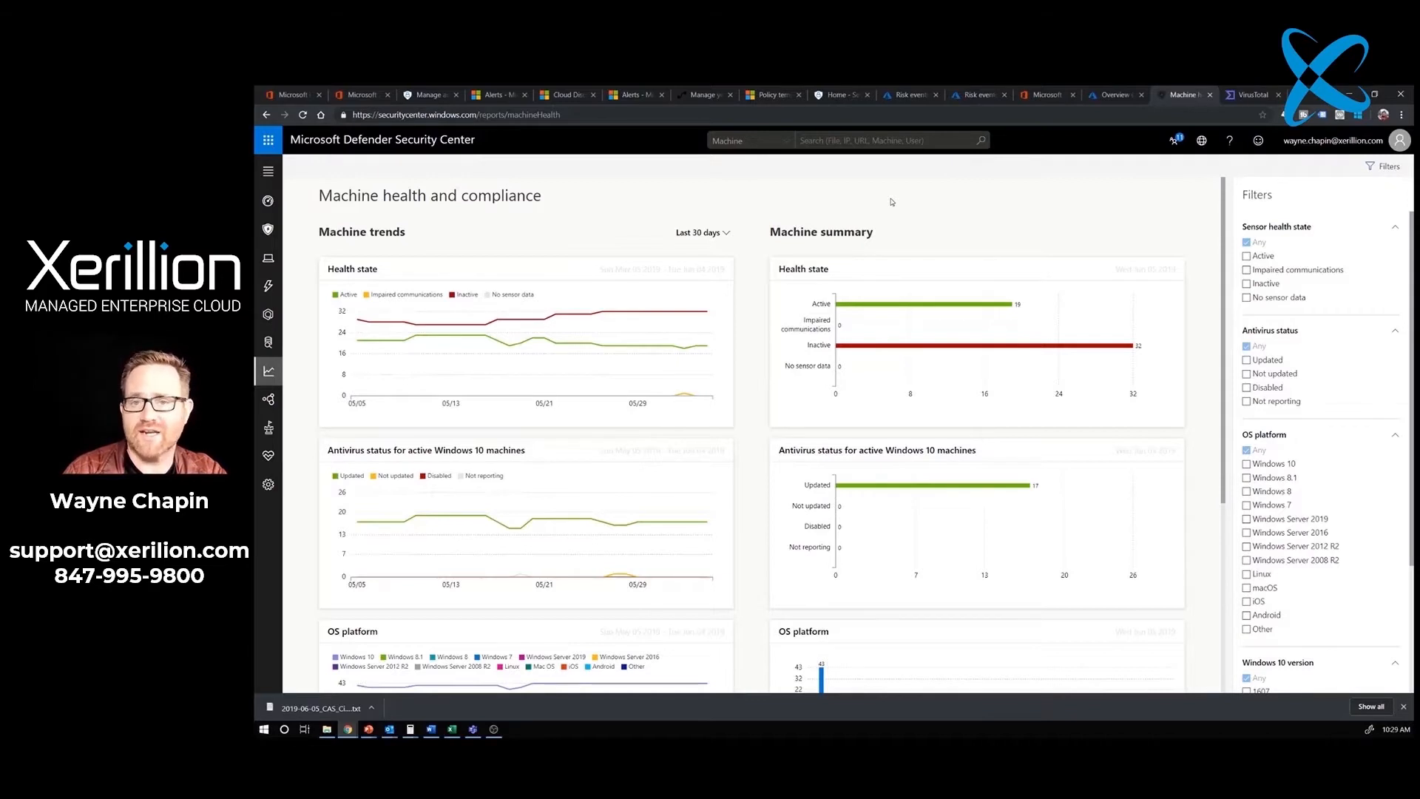
left_click(1247, 256)
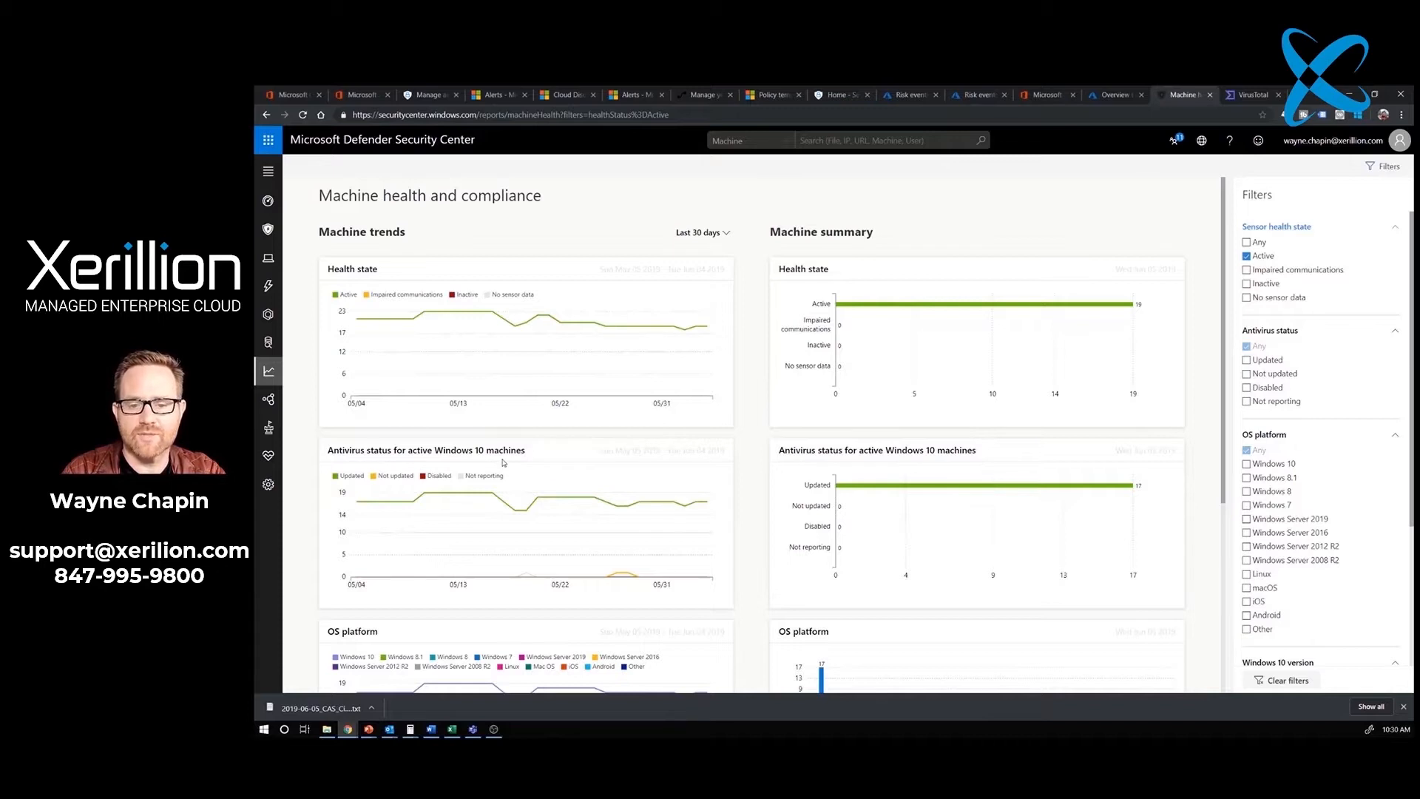
mouse_move(675, 517)
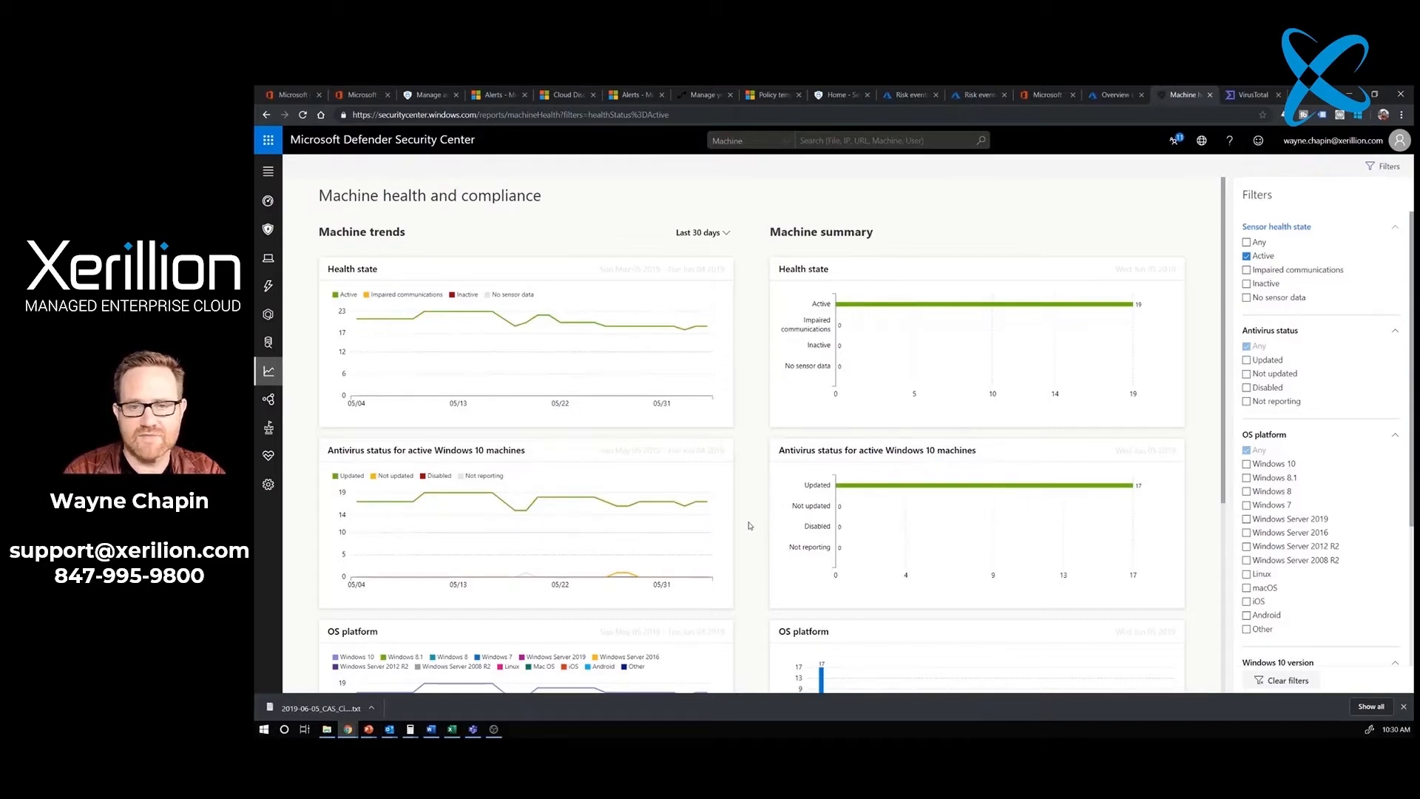
scroll(742, 547, "down", 4)
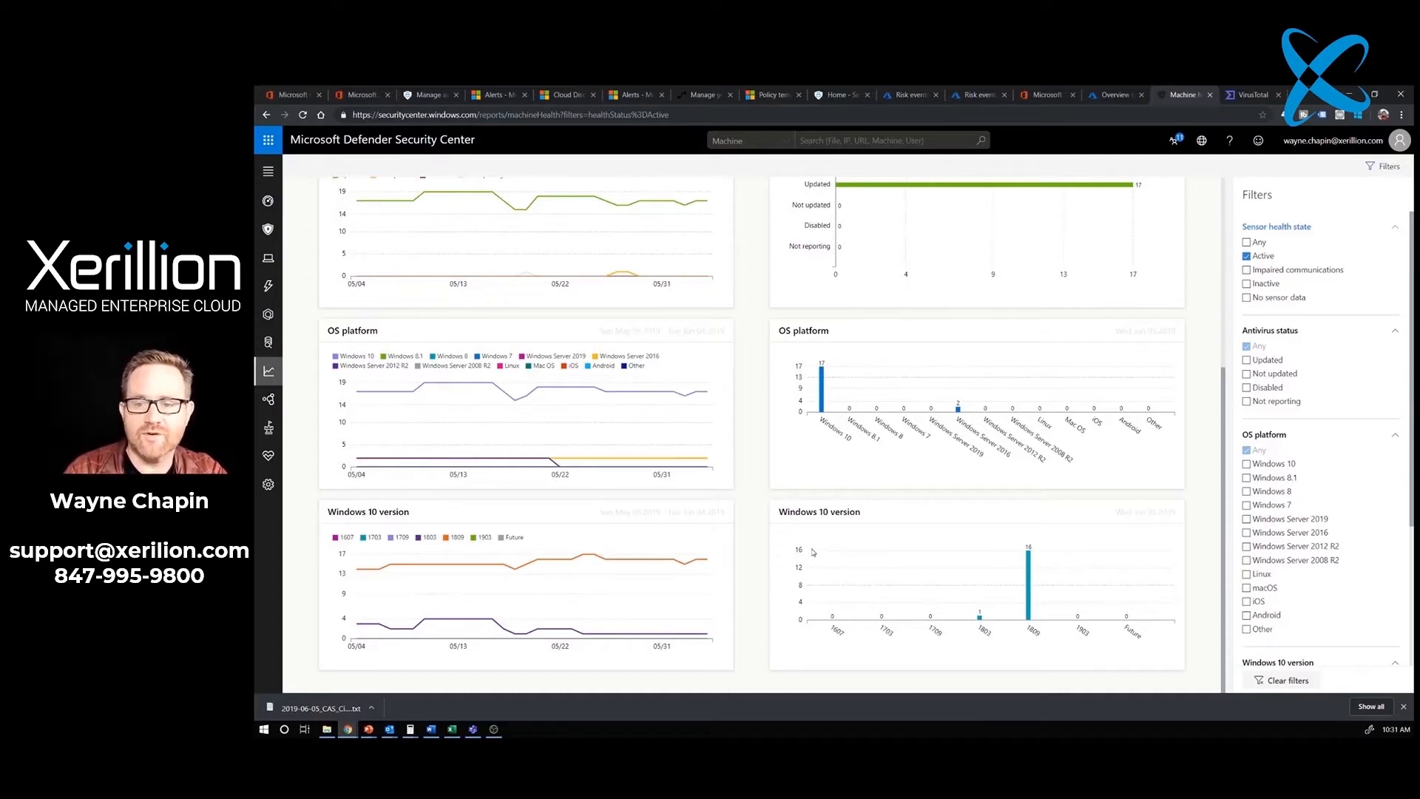
scroll(756, 445, "up", 2)
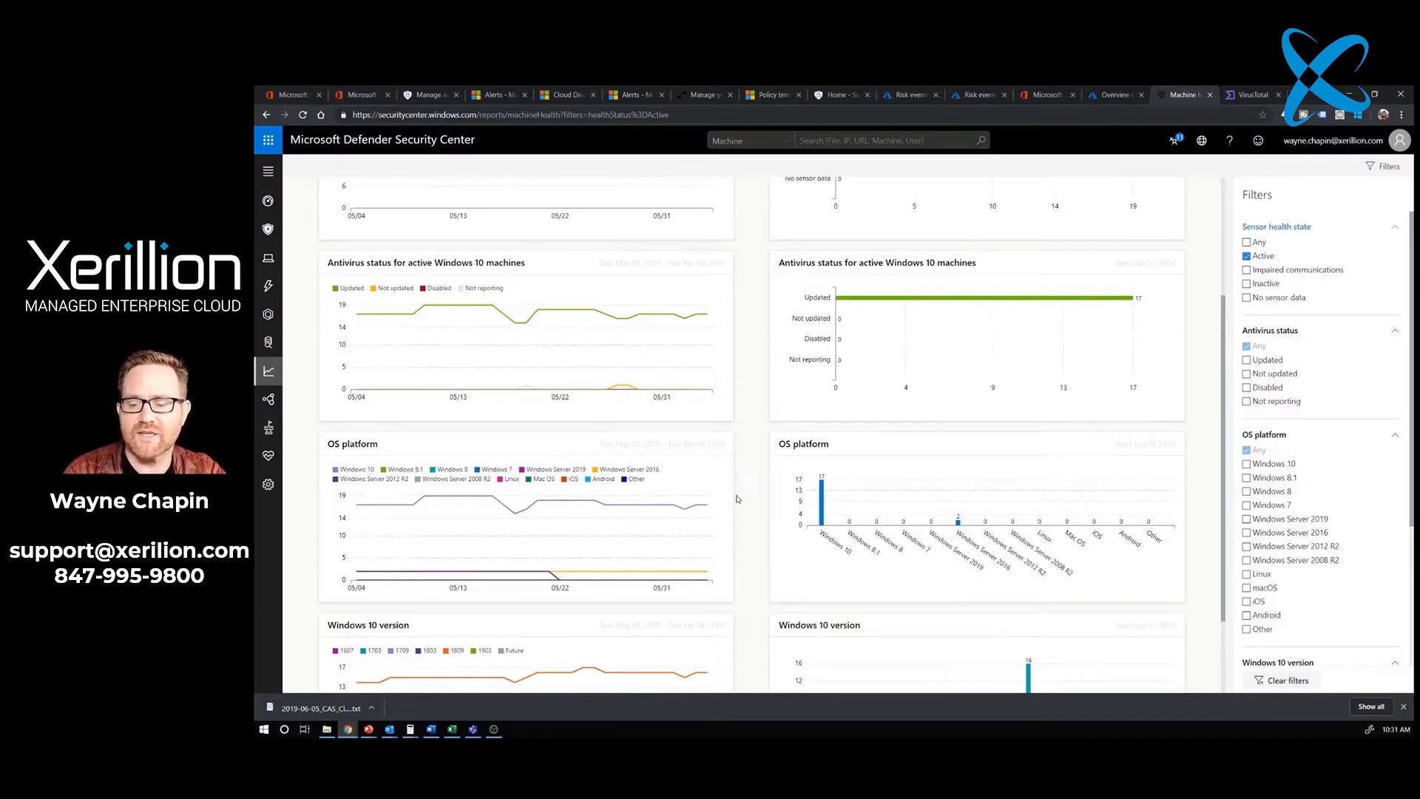
scroll(736, 500, "down", 2)
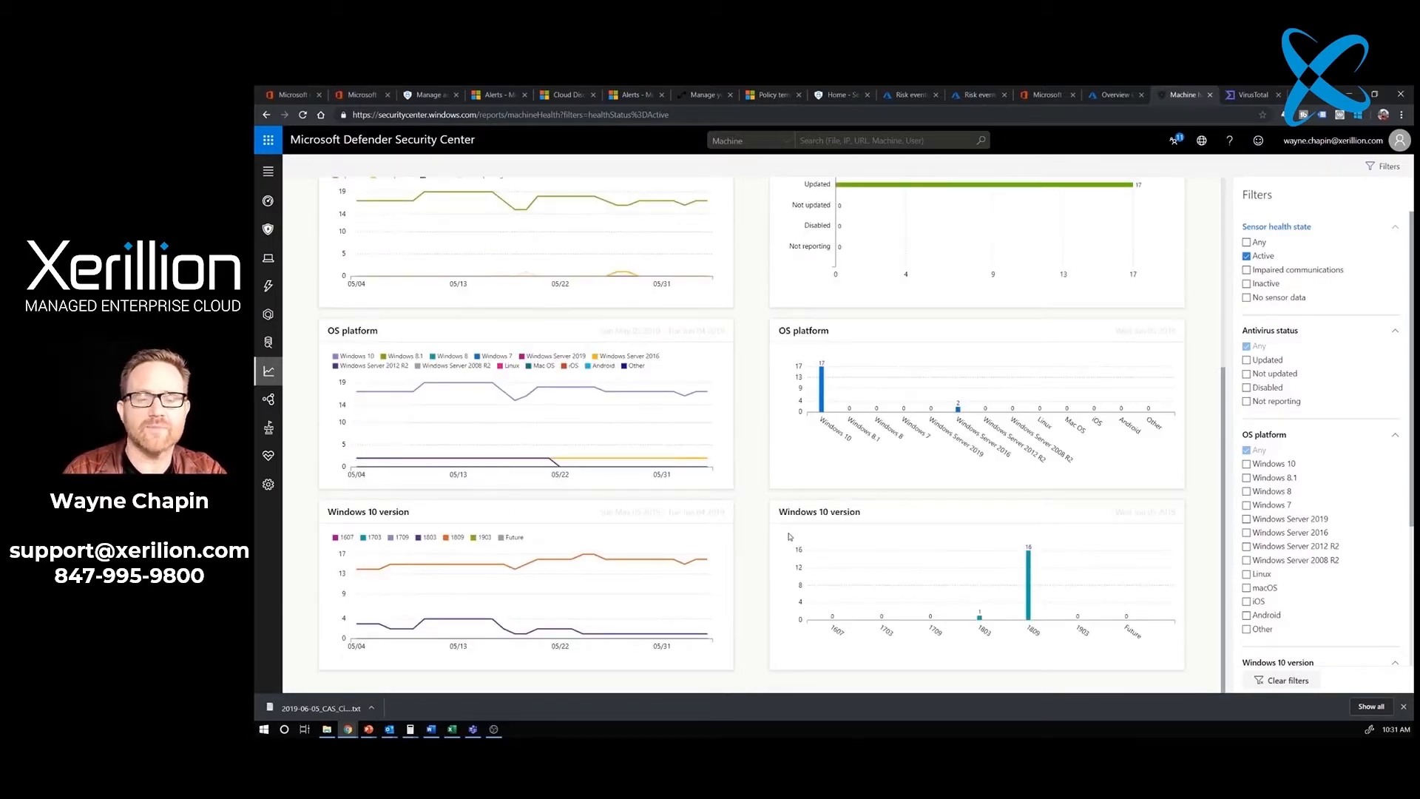